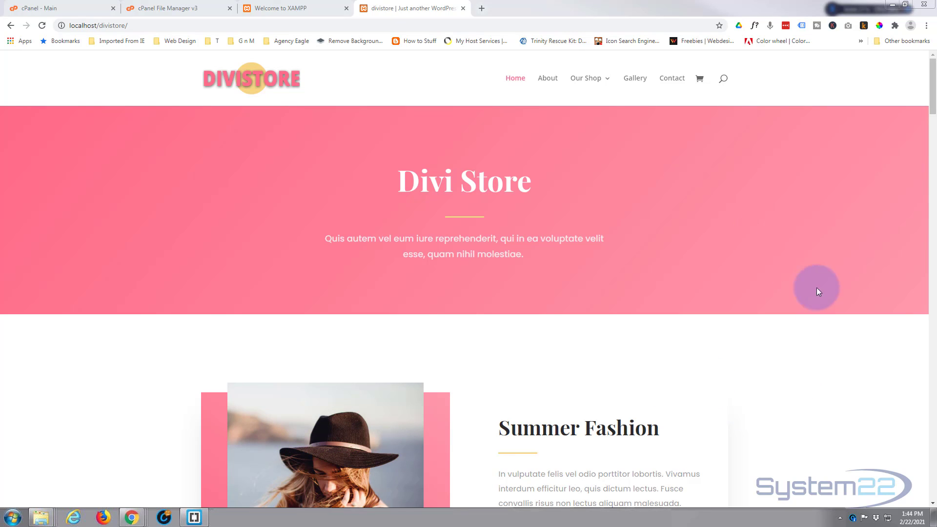
- Look through the local Divi Store home page and its product listings
{"action": "scroll", "coordinate": [828, 345], "scroll_direction": "down", "scroll_amount": 9}
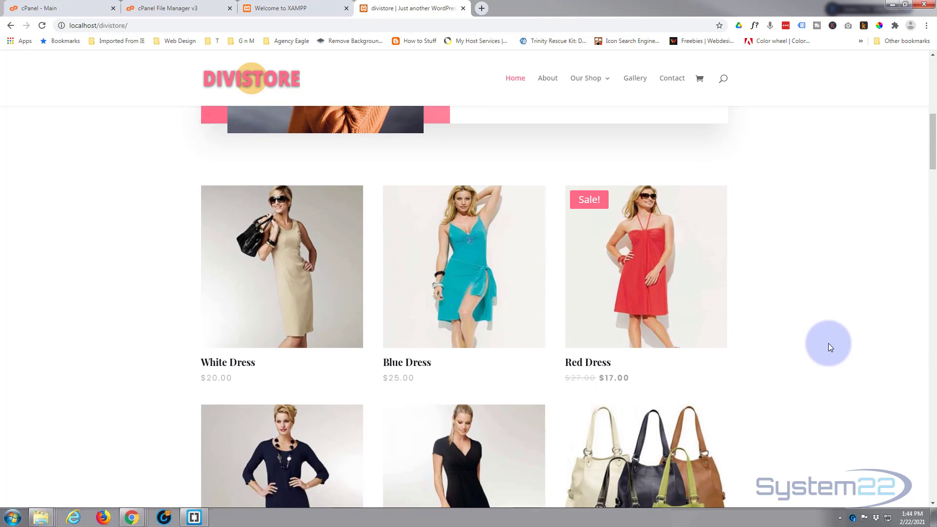
{"action": "scroll", "coordinate": [828, 344], "scroll_direction": "down", "scroll_amount": 13}
{"action": "scroll", "coordinate": [827, 341], "scroll_direction": "up", "scroll_amount": 5}
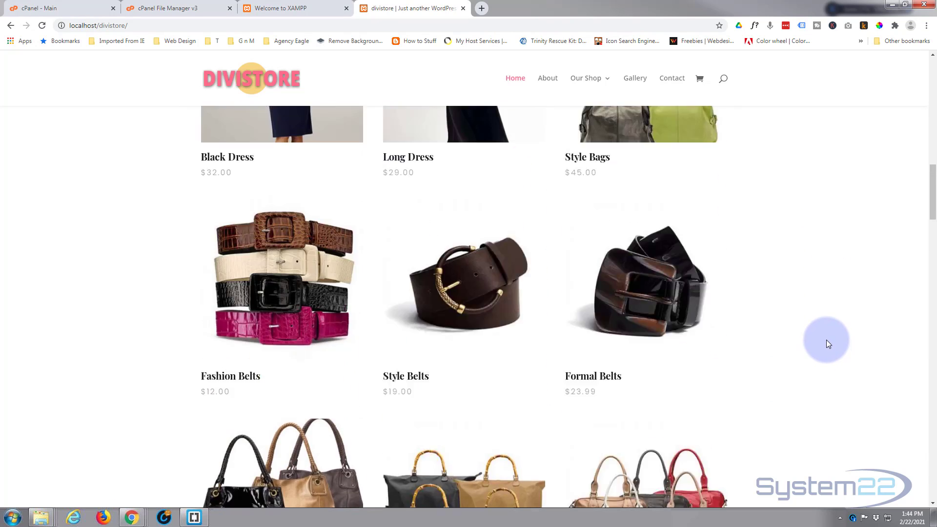
{"action": "scroll", "coordinate": [827, 340], "scroll_direction": "up", "scroll_amount": 15}
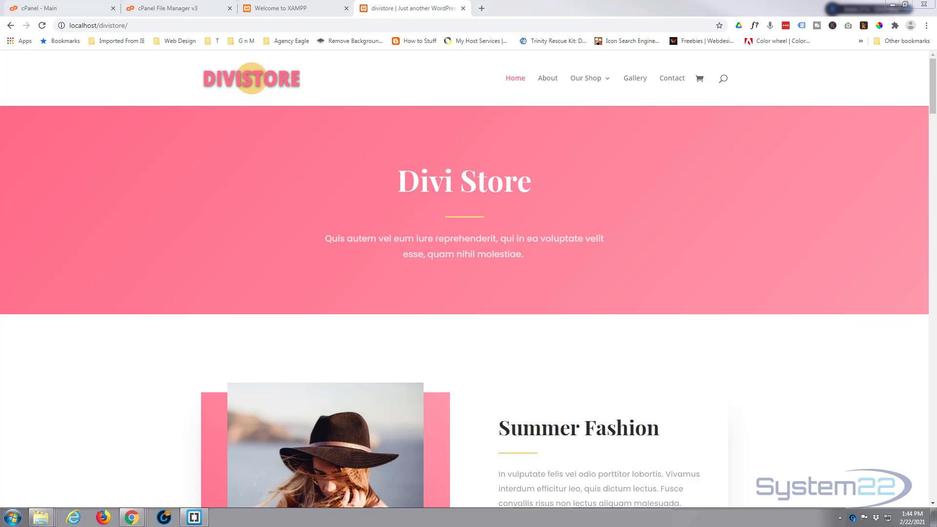
- In Windows Explorer, compress all files and folders of the local htdocs divistore site into a ZIP-format archive named divistore
{"action": "left_click_drag", "start_coordinate": [0, 145], "coordinate": [217, 146]}
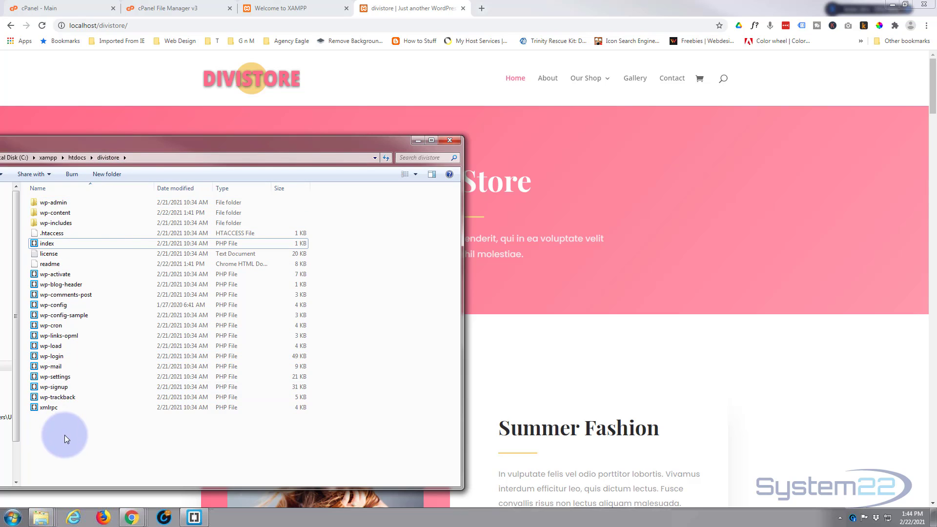
{"action": "left_click_drag", "start_coordinate": [62, 427], "coordinate": [64, 203]}
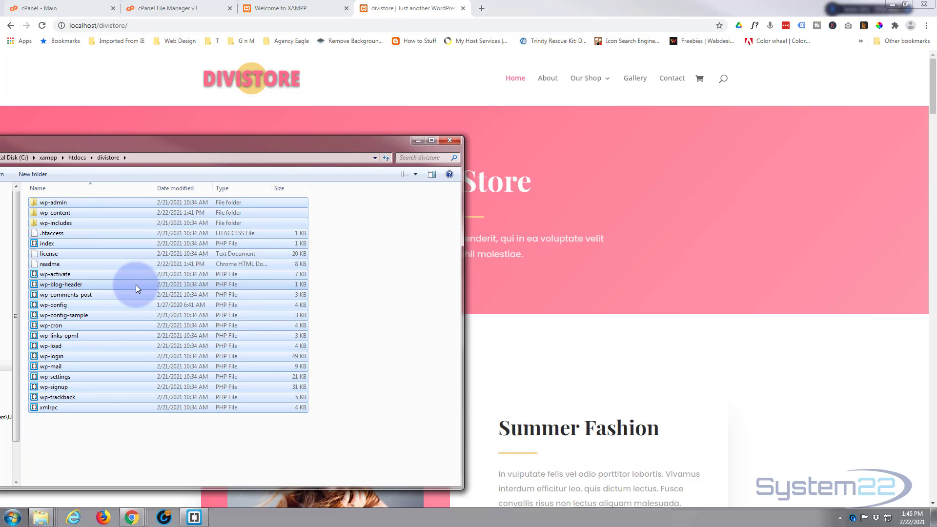
{"action": "right_click", "coordinate": [106, 246]}
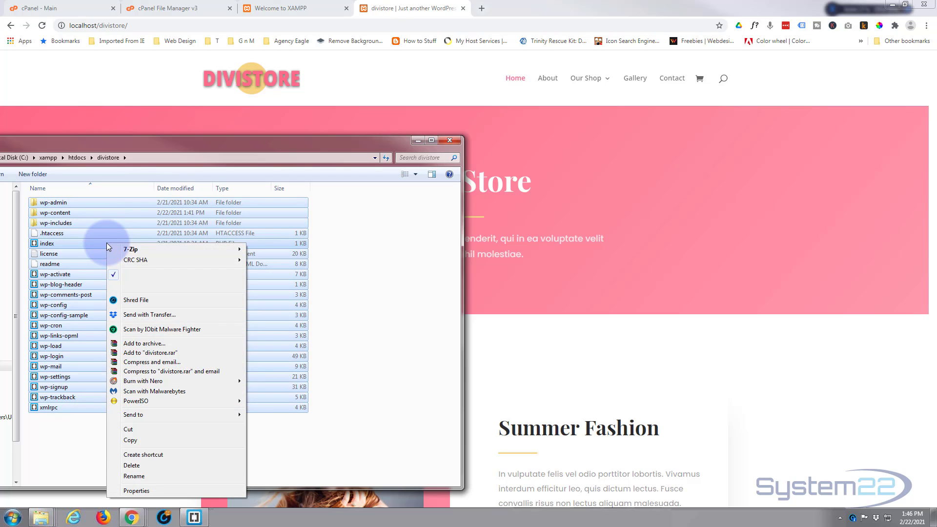
{"action": "left_click", "coordinate": [161, 345]}
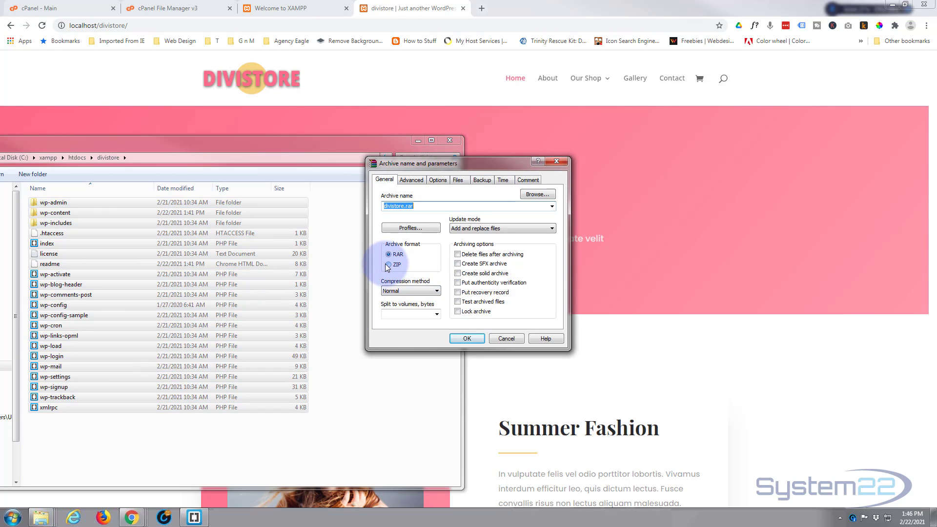
{"action": "left_click", "coordinate": [389, 264]}
{"action": "left_click", "coordinate": [466, 338]}
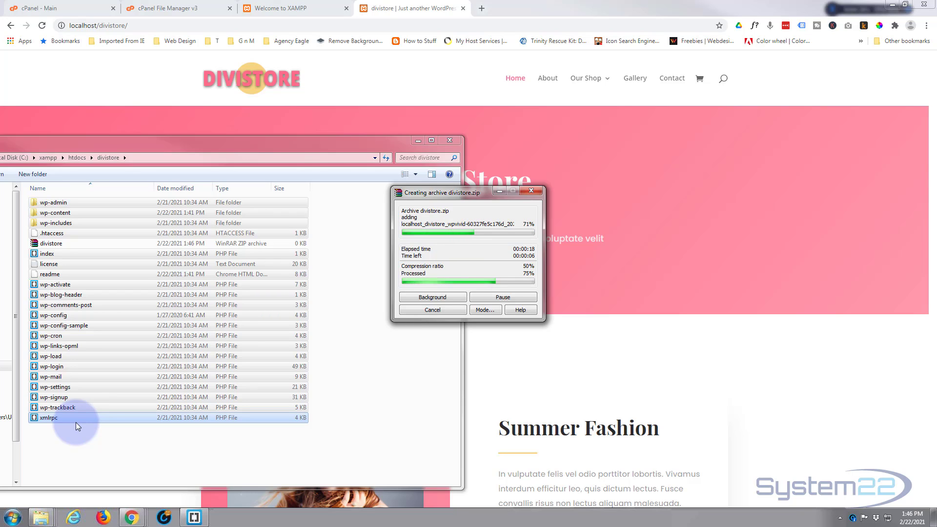
{"action": "left_click", "coordinate": [51, 244], "text": "ctrl"}
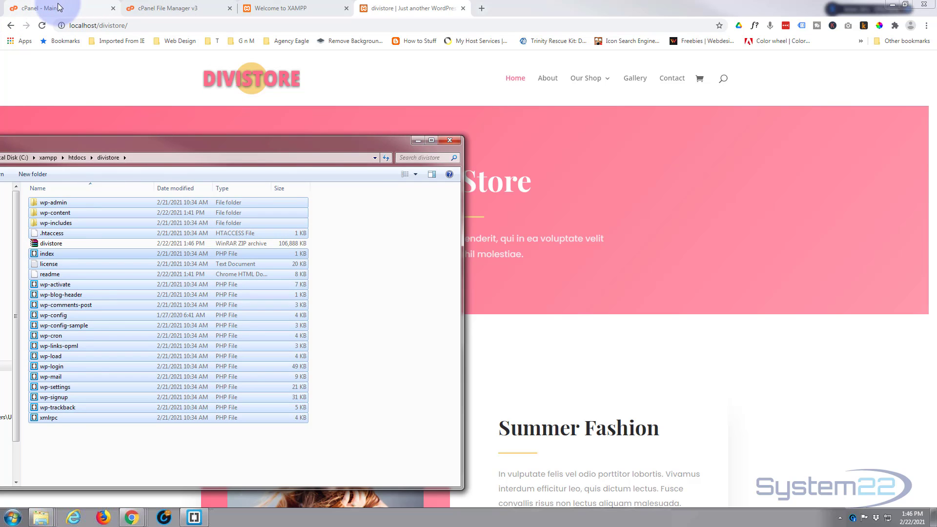
- Switch to the cPanel File Manager and upload the local divistore ZIP archive to the public_html/divistore folder
{"action": "left_click", "coordinate": [79, 8]}
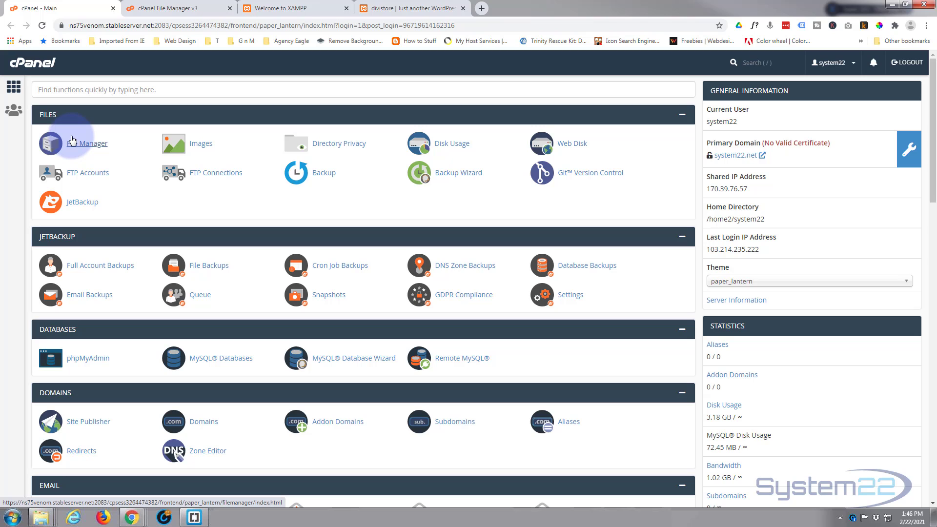
{"action": "left_click", "coordinate": [186, 11]}
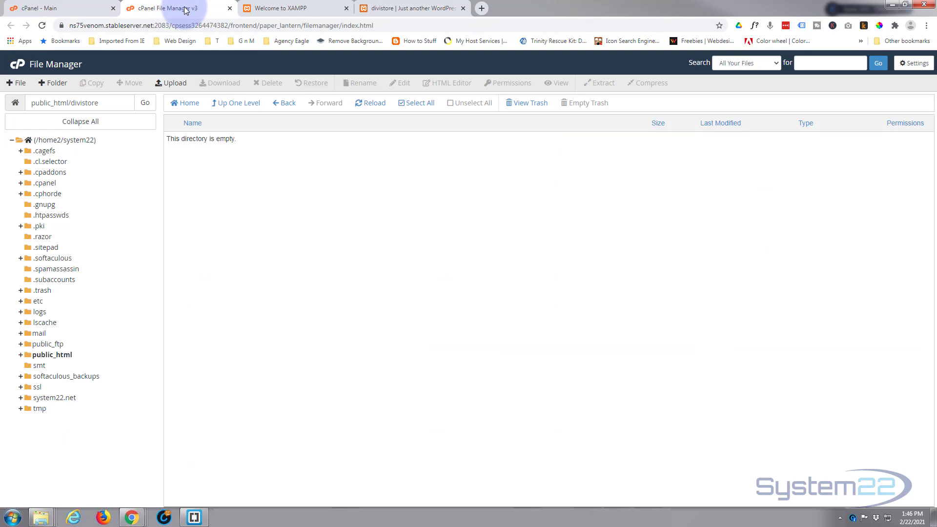
{"action": "left_click", "coordinate": [33, 355]}
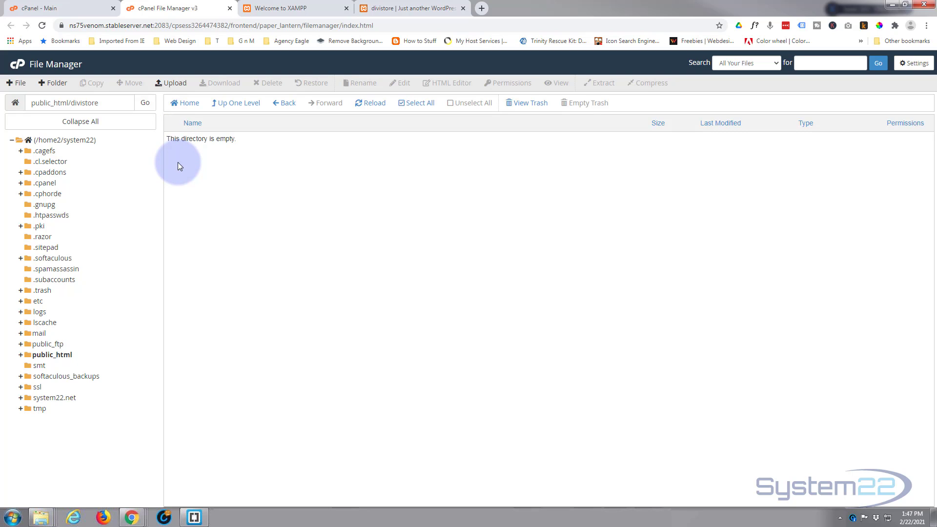
{"action": "left_click", "coordinate": [172, 84]}
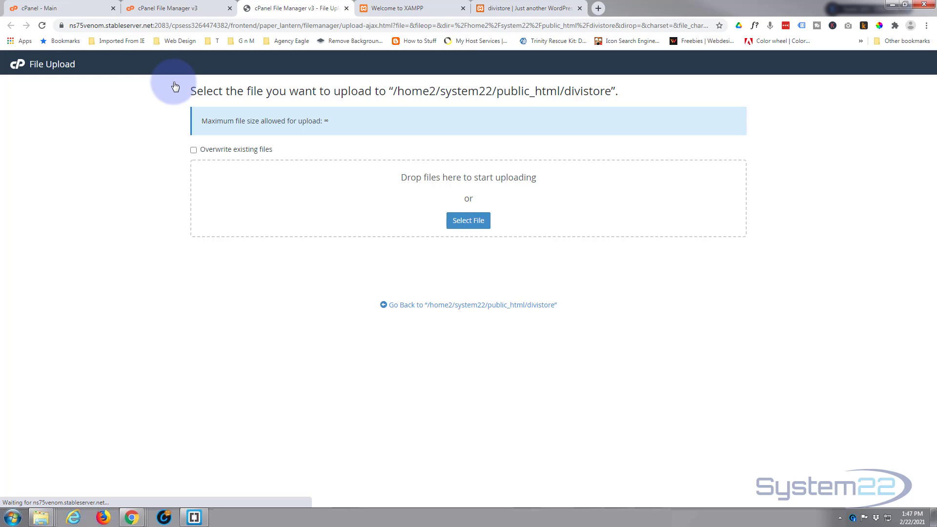
{"action": "key", "text": "alt+Tab"}
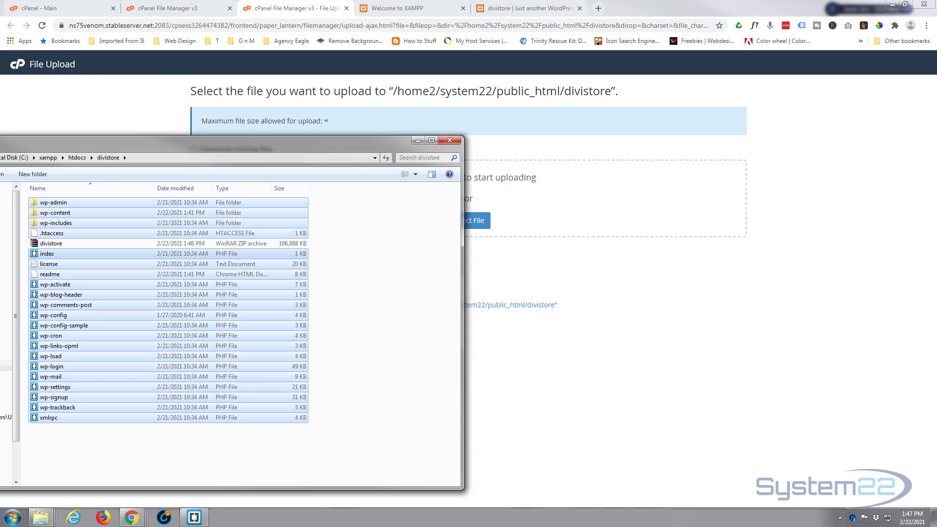
{"action": "left_click", "coordinate": [39, 245]}
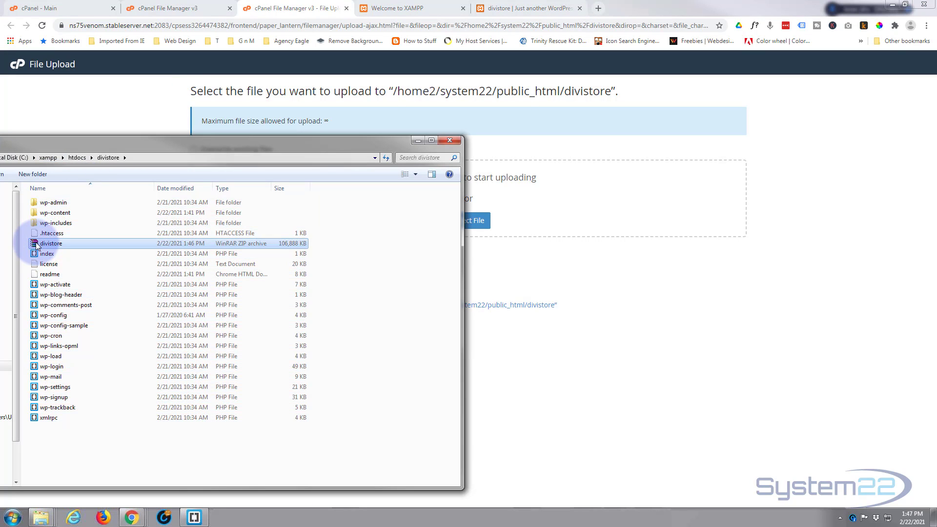
{"action": "left_click_drag", "start_coordinate": [39, 245], "coordinate": [556, 211]}
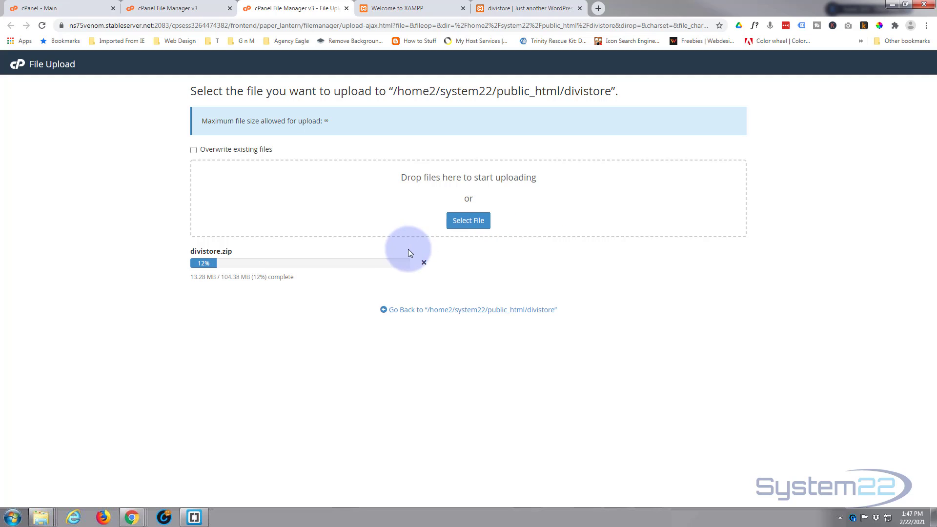
- Open the local site's wp-config file in Brackets and check its database name and connection settings
{"action": "left_click", "coordinate": [501, 9]}
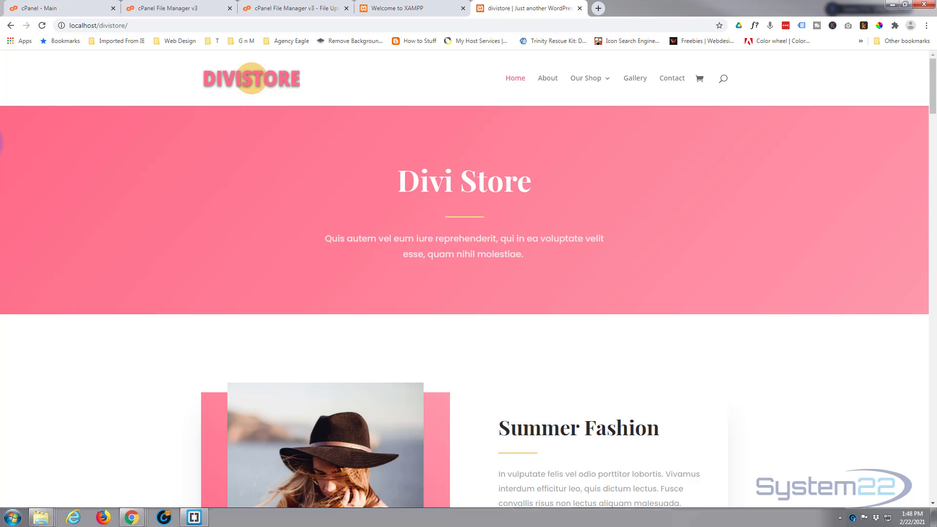
{"action": "left_click", "coordinate": [0, 141]}
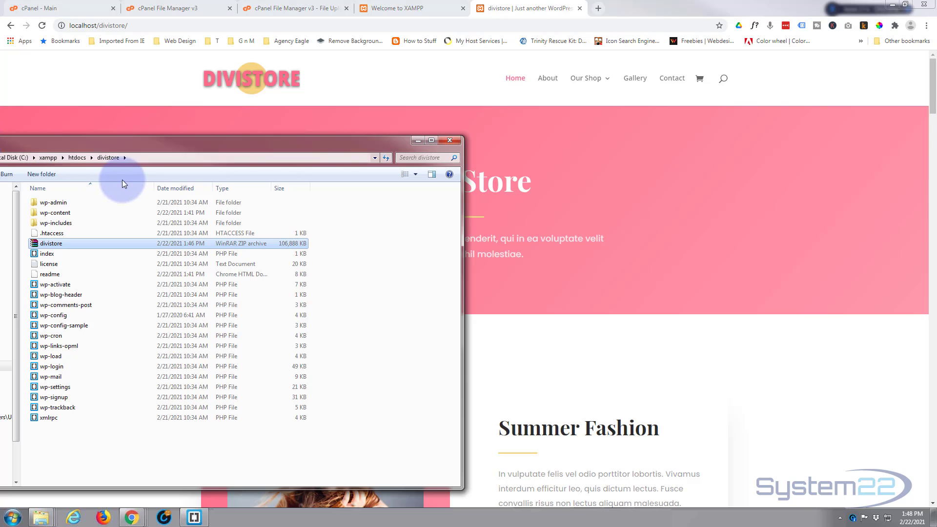
{"action": "left_click", "coordinate": [39, 318]}
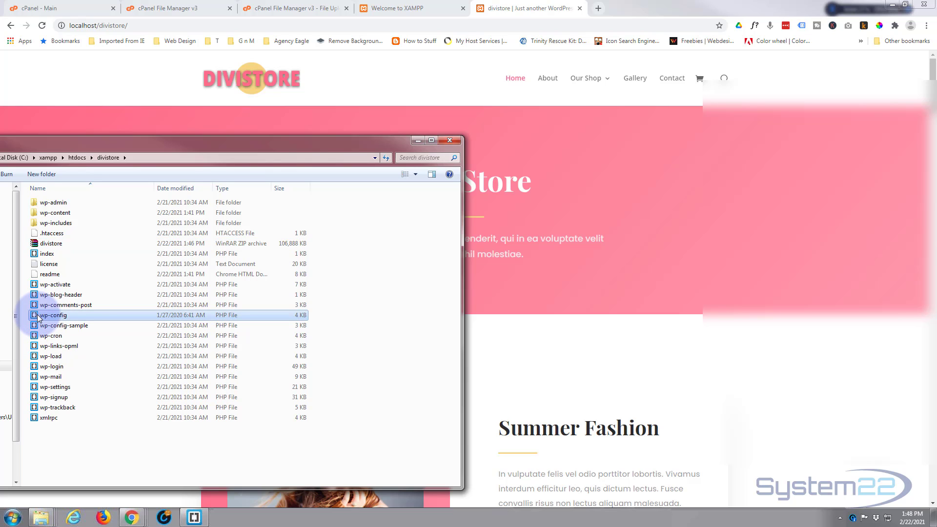
{"action": "right_click", "coordinate": [39, 317]}
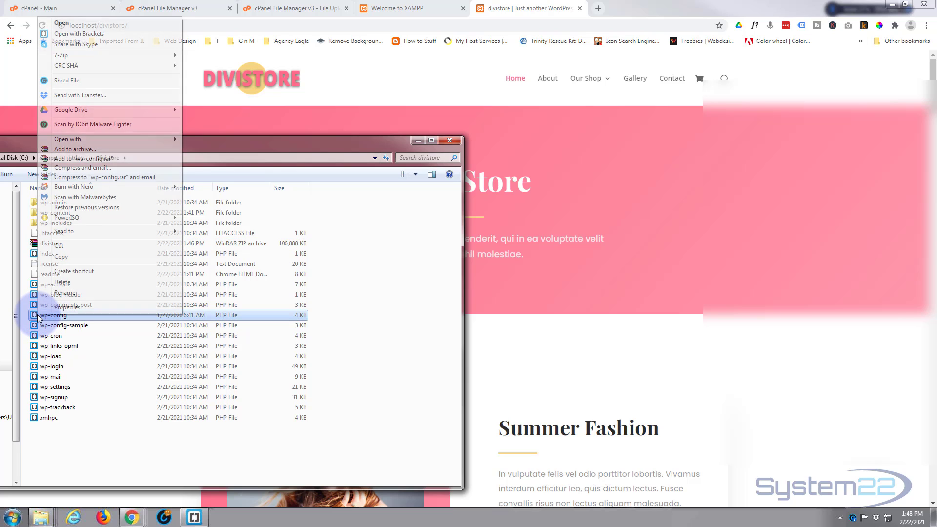
{"action": "left_click", "coordinate": [80, 33]}
{"action": "left_click", "coordinate": [130, 183]}
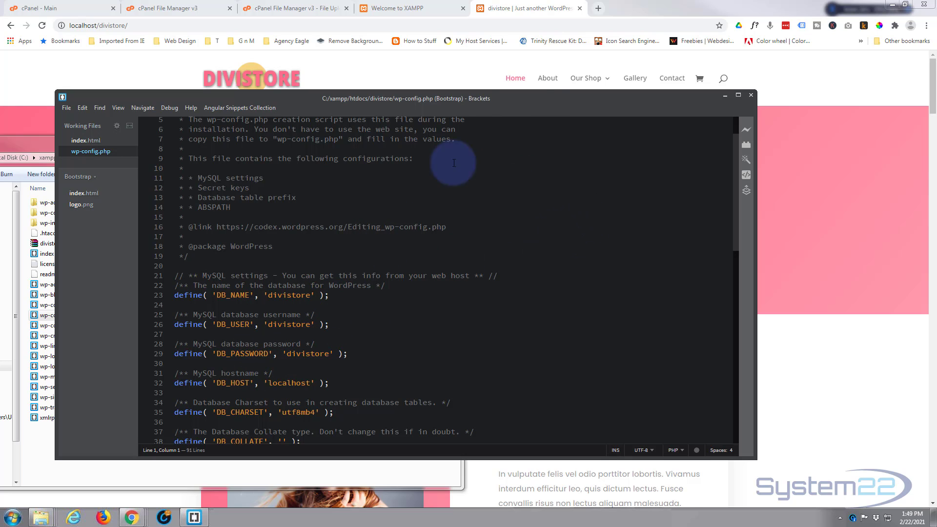
{"action": "left_click_drag", "start_coordinate": [540, 103], "coordinate": [0, 132]}
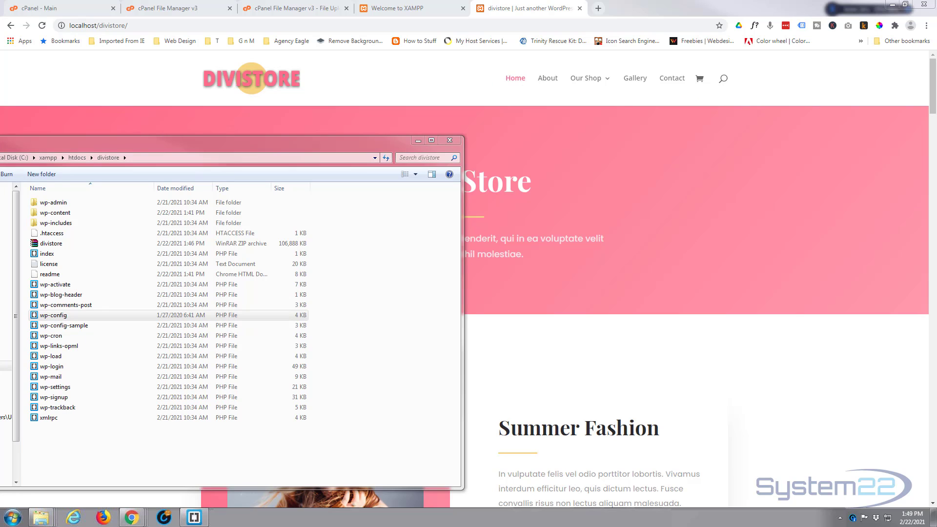
- Open phpMyAdmin from the XAMPP dashboard and export the divistore database with the Quick method in SQL format
{"action": "left_click", "coordinate": [402, 8]}
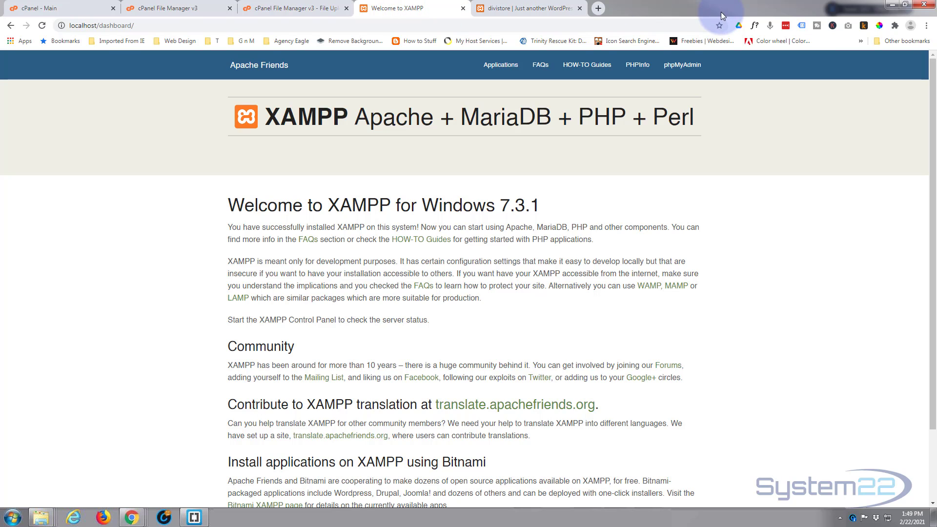
{"action": "left_click", "coordinate": [685, 69]}
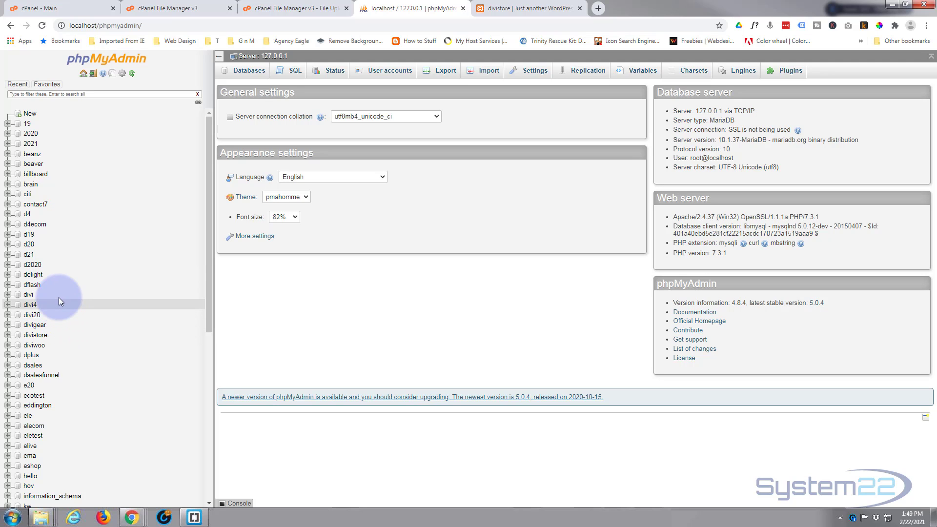
{"action": "left_click", "coordinate": [35, 335]}
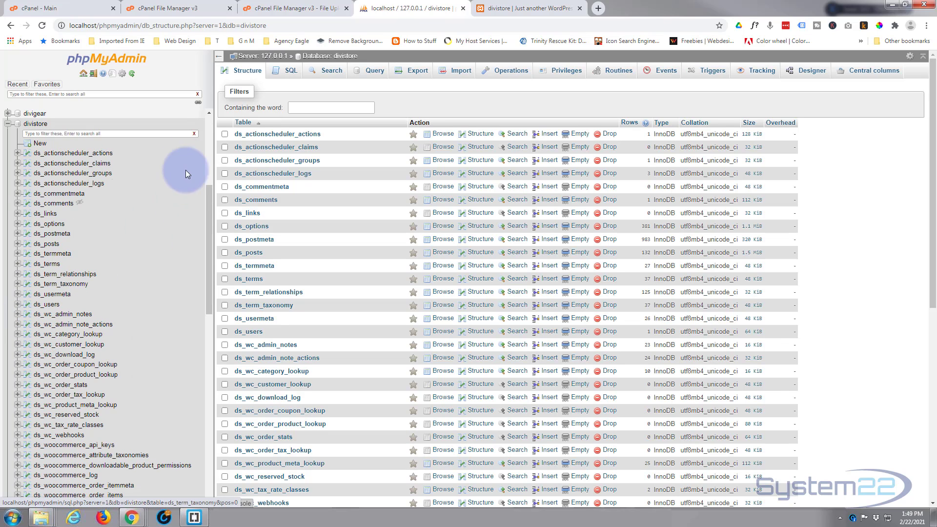
{"action": "left_click", "coordinate": [417, 72]}
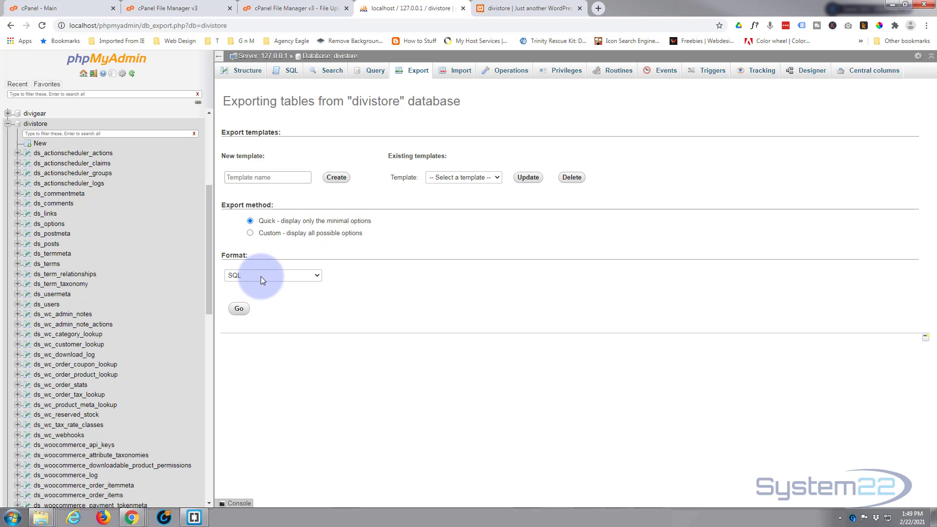
{"action": "left_click", "coordinate": [239, 310]}
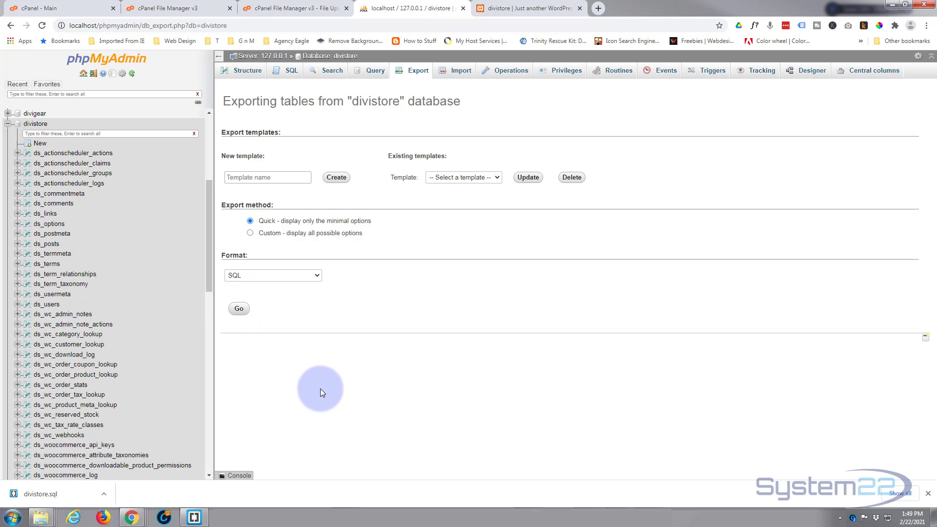
- Return to the cPanel File Manager, extract divistore.zip into /public_html/divistore and reload the folder's file list
{"action": "left_click", "coordinate": [278, 9]}
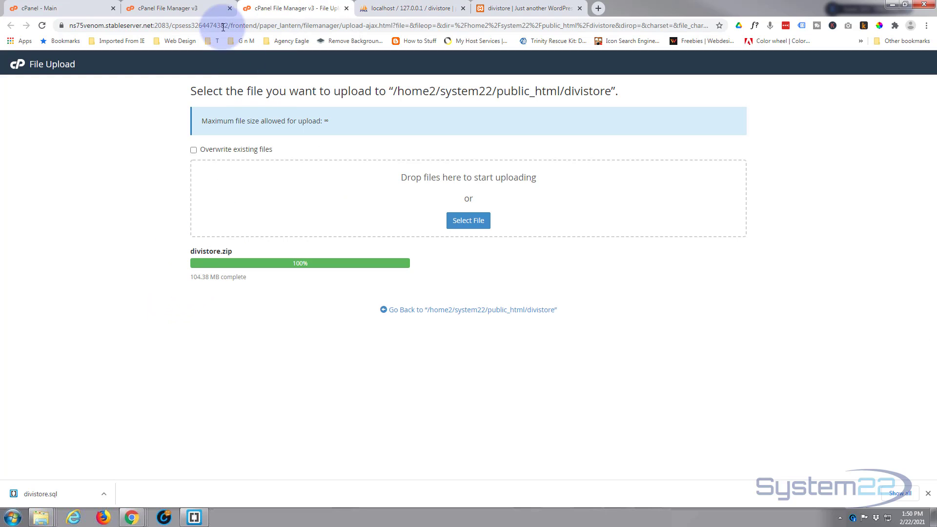
{"action": "left_click", "coordinate": [201, 7]}
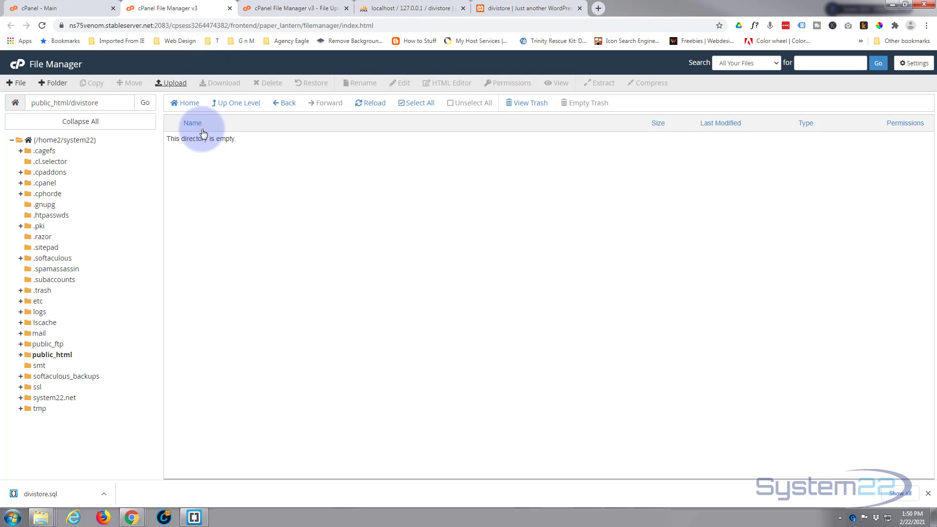
{"action": "left_click", "coordinate": [374, 104]}
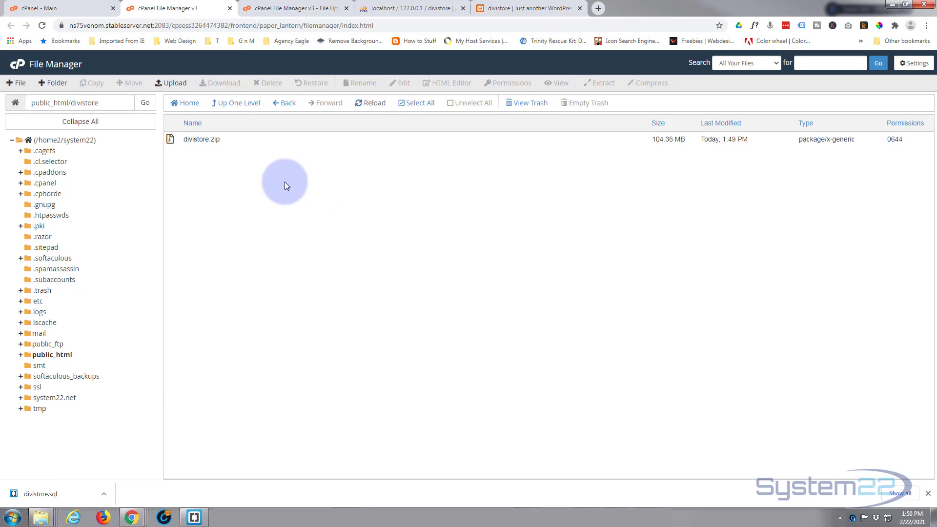
{"action": "left_click", "coordinate": [171, 138]}
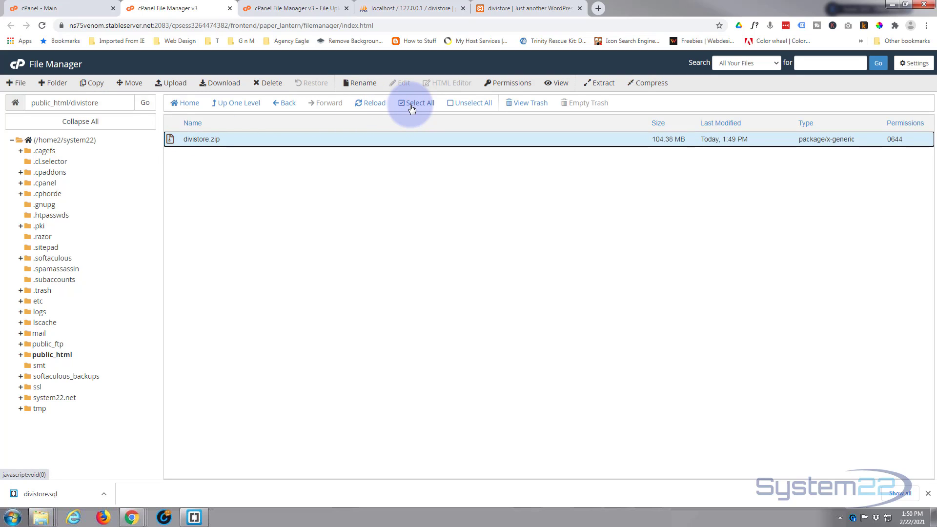
{"action": "left_click", "coordinate": [600, 84]}
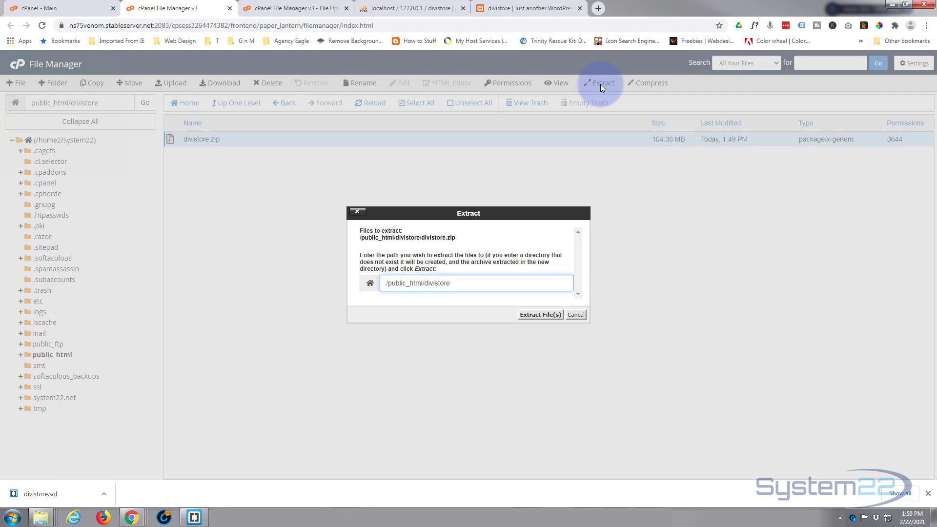
{"action": "left_click", "coordinate": [525, 315]}
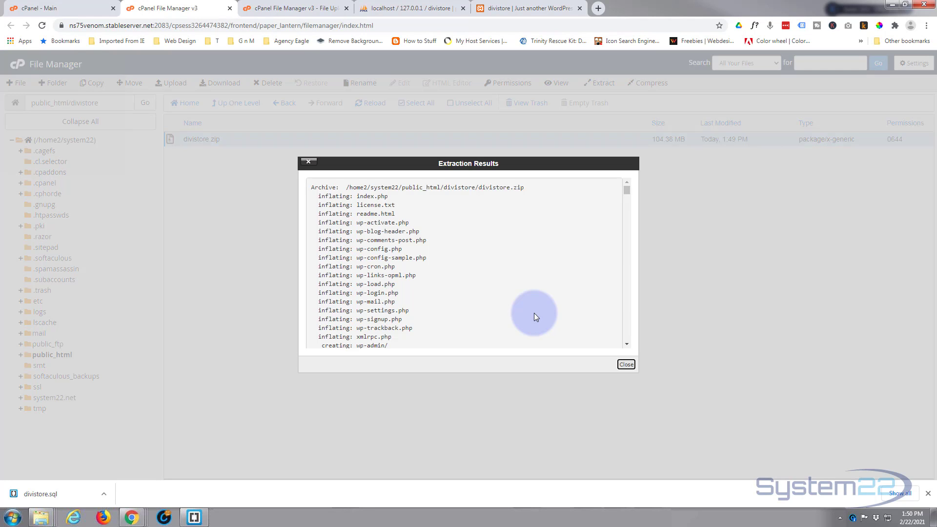
{"action": "left_click", "coordinate": [619, 363]}
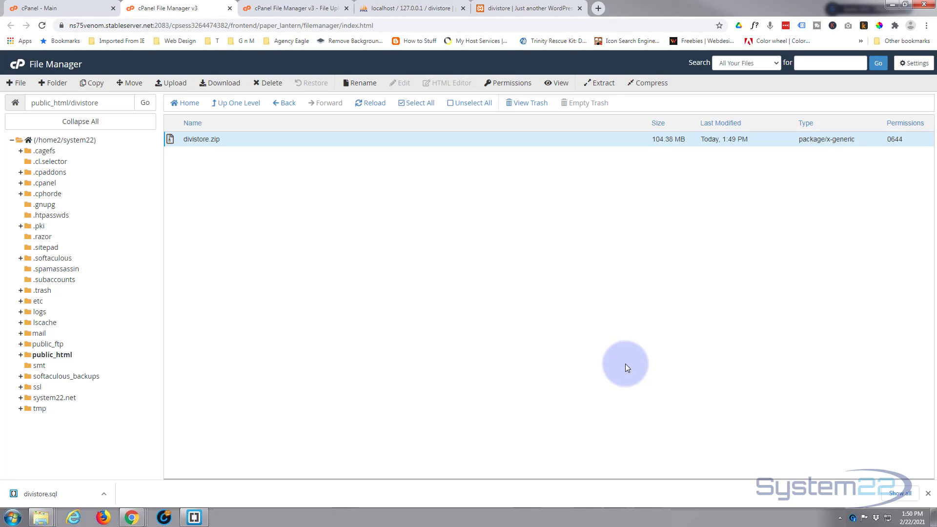
{"action": "left_click", "coordinate": [374, 103]}
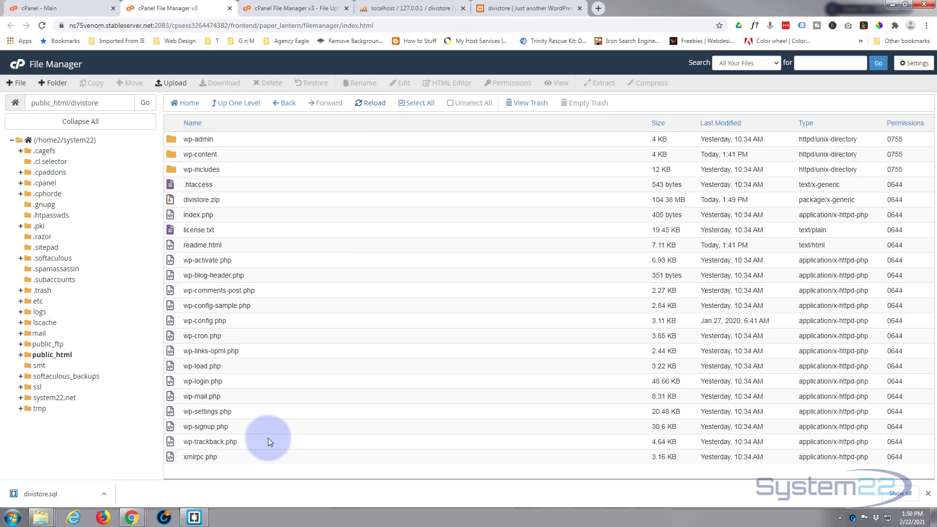
- Permanently delete divistore.zip from the public_html/divistore folder, skipping the trash
{"action": "left_click", "coordinate": [199, 199]}
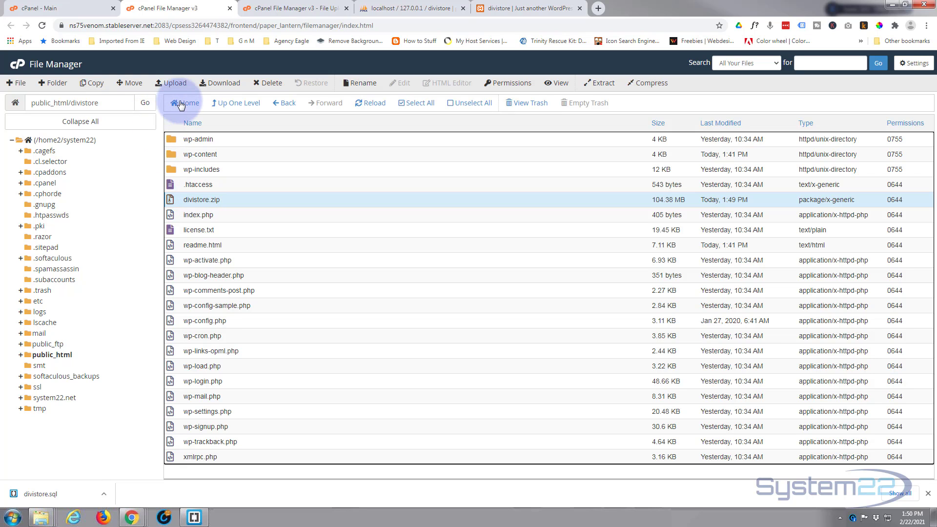
{"action": "left_click", "coordinate": [268, 90]}
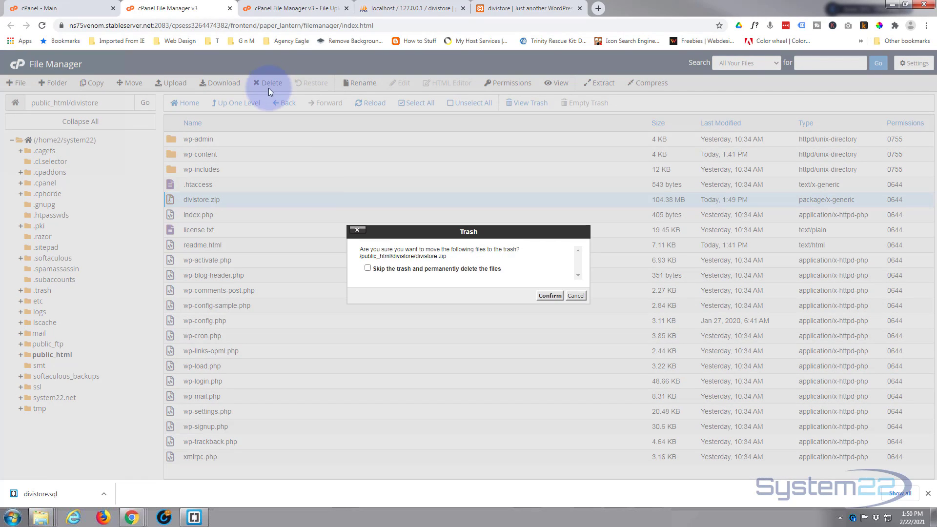
{"action": "left_click", "coordinate": [366, 268]}
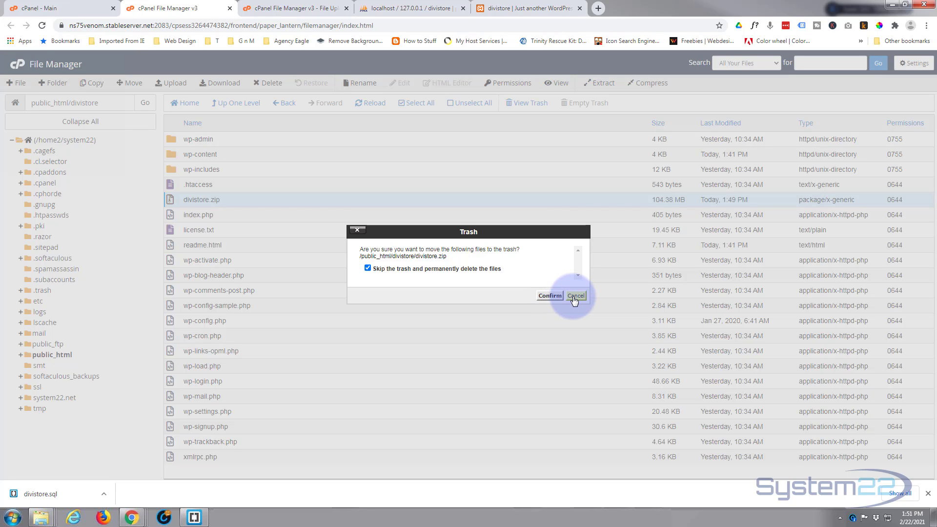
{"action": "left_click", "coordinate": [549, 295]}
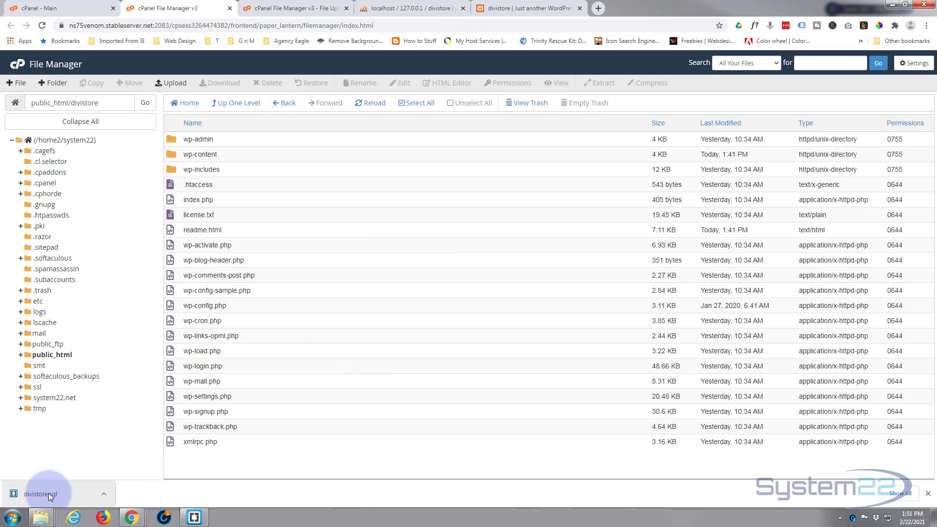
- Return to the cPanel main page and create the database system22_dstore with the MySQL Database Wizard
{"action": "left_click", "coordinate": [56, 7]}
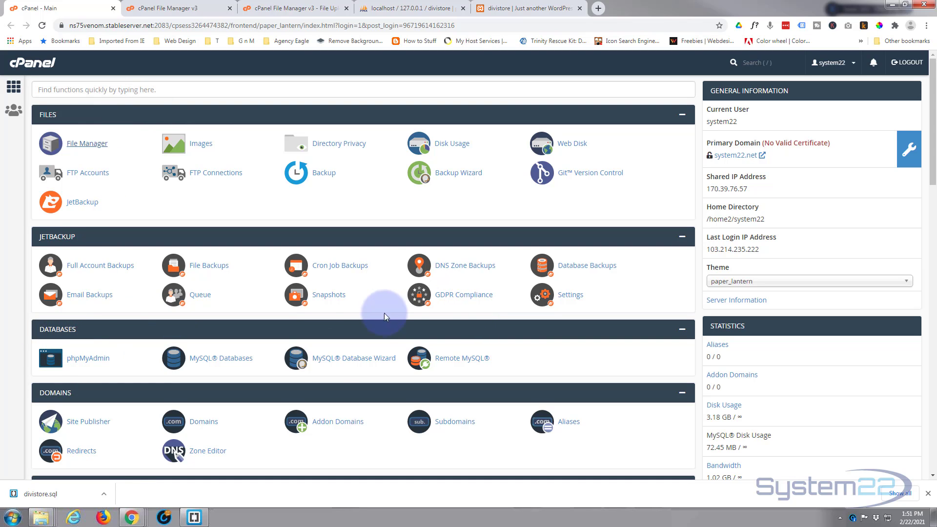
{"action": "left_click", "coordinate": [363, 362]}
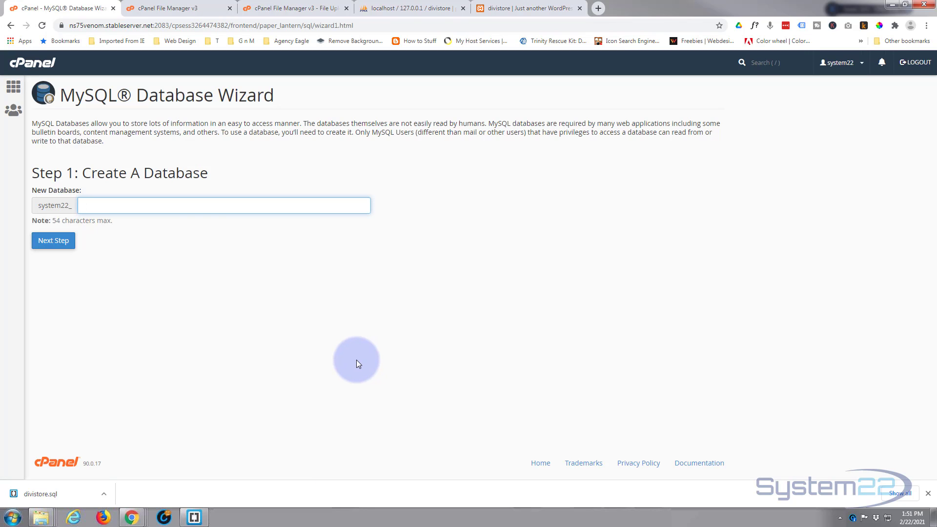
{"action": "type", "text": "dstore"}
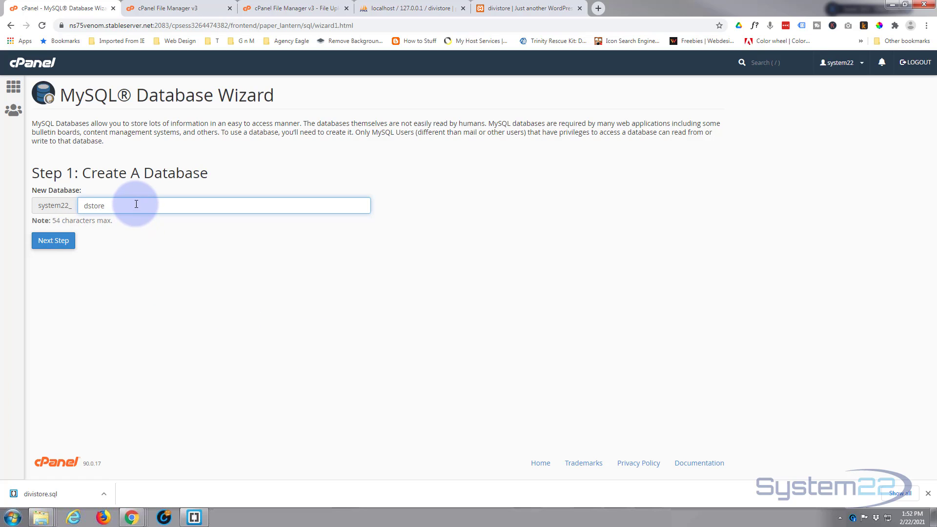
{"action": "left_click", "coordinate": [55, 241]}
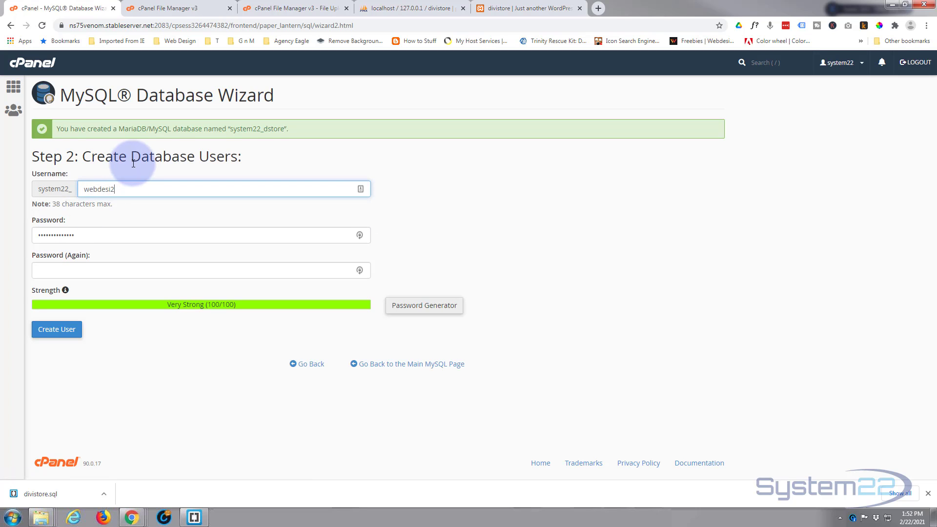
- Replace the prefilled database username with dsore after the system22_ prefix
{"action": "left_click_drag", "start_coordinate": [120, 189], "coordinate": [74, 187]}
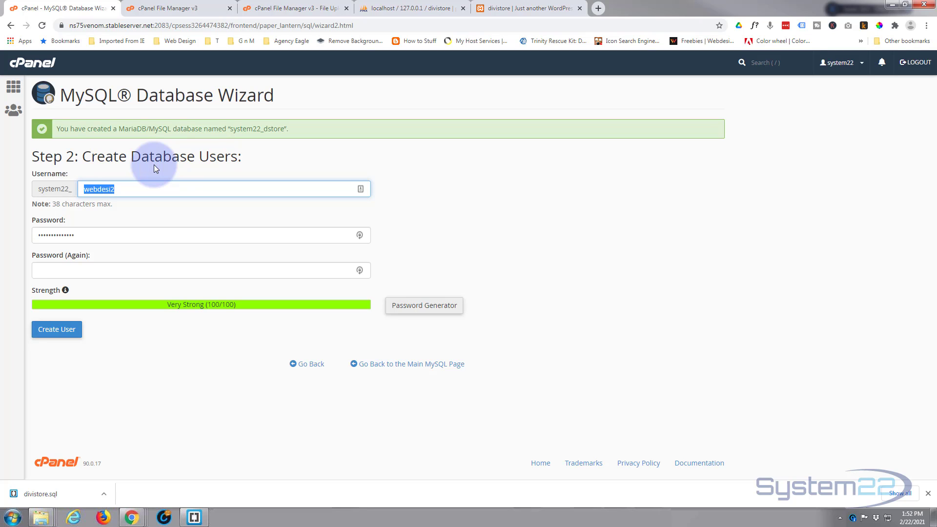
{"action": "type", "text": "dsore"}
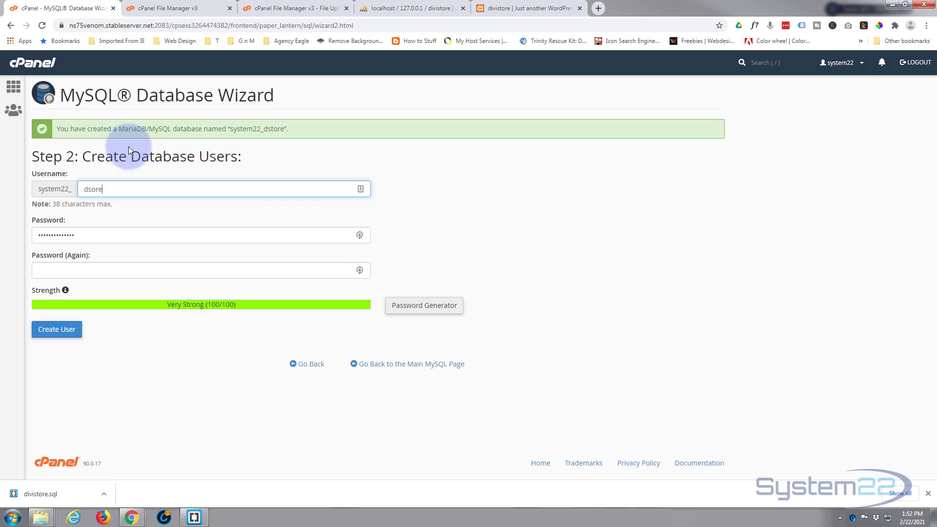
{"action": "left_click_drag", "start_coordinate": [92, 236], "coordinate": [15, 238]}
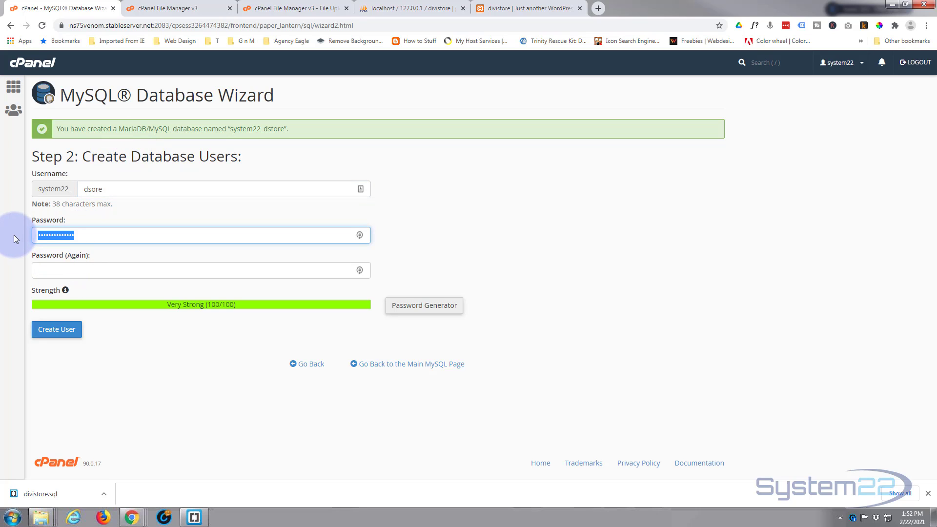
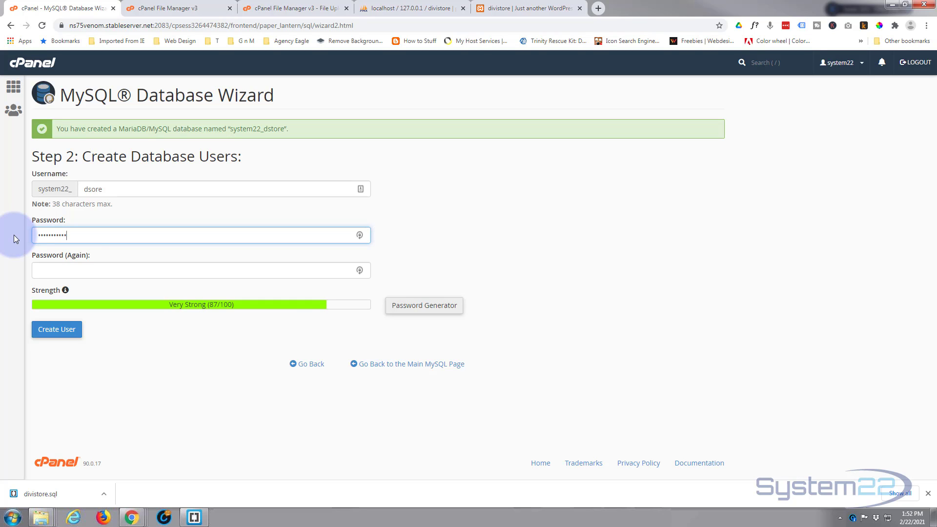
- Enter the database user's password, repeat it in the confirmation field and create the user
{"action": "left_click_drag", "start_coordinate": [83, 233], "coordinate": [5, 239]}
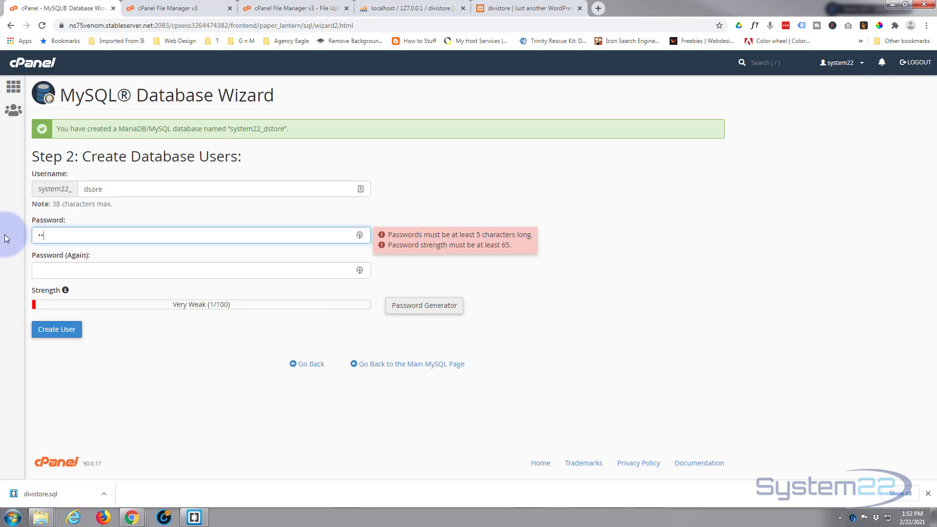
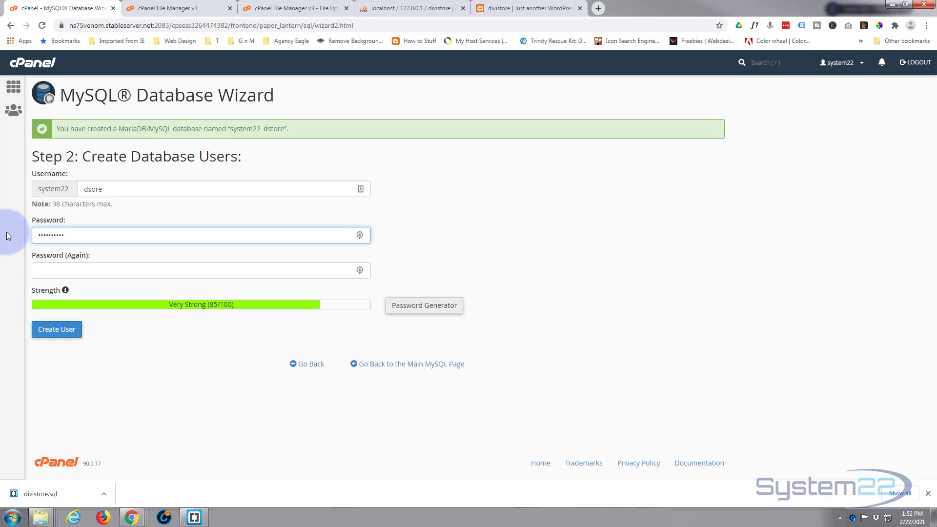
{"action": "left_click", "coordinate": [44, 269]}
{"action": "type", "text": "s"}
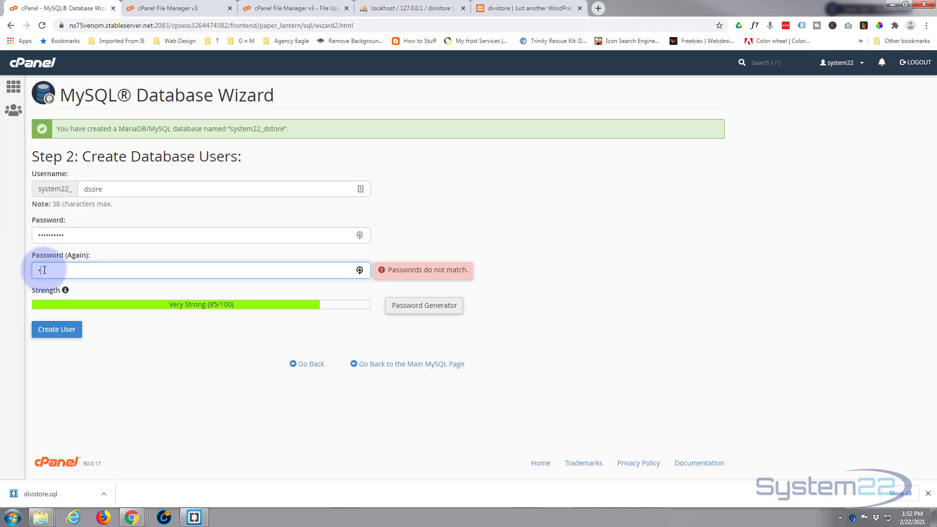
{"action": "type", "text": "•••••••••"}
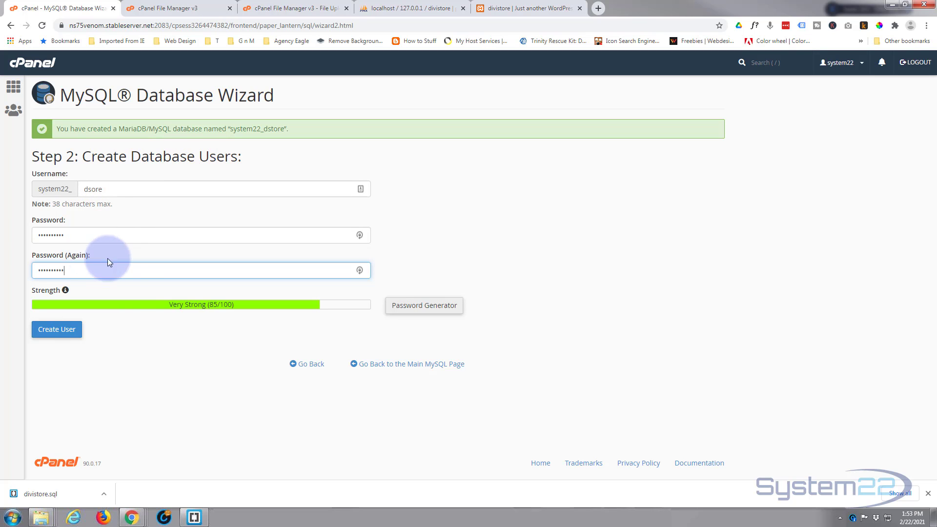
{"action": "left_click", "coordinate": [68, 331]}
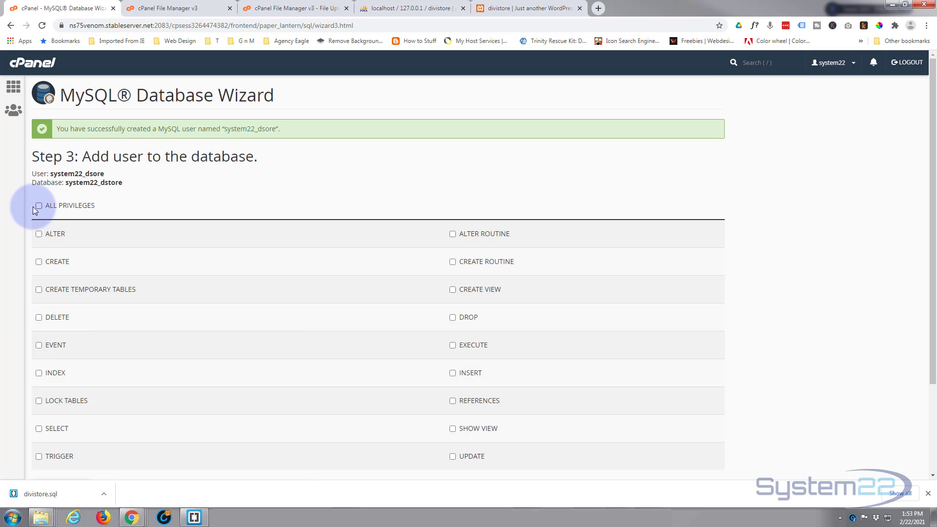
- Grant system22_dsore all privileges on the system22_dstore database and complete the wizard
{"action": "left_click", "coordinate": [38, 206]}
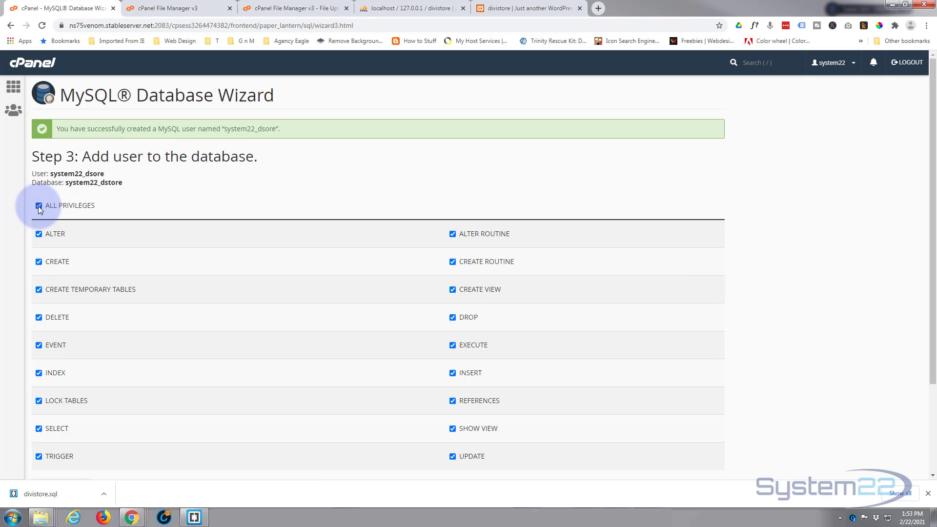
{"action": "scroll", "coordinate": [159, 222], "scroll_direction": "down", "scroll_amount": 3}
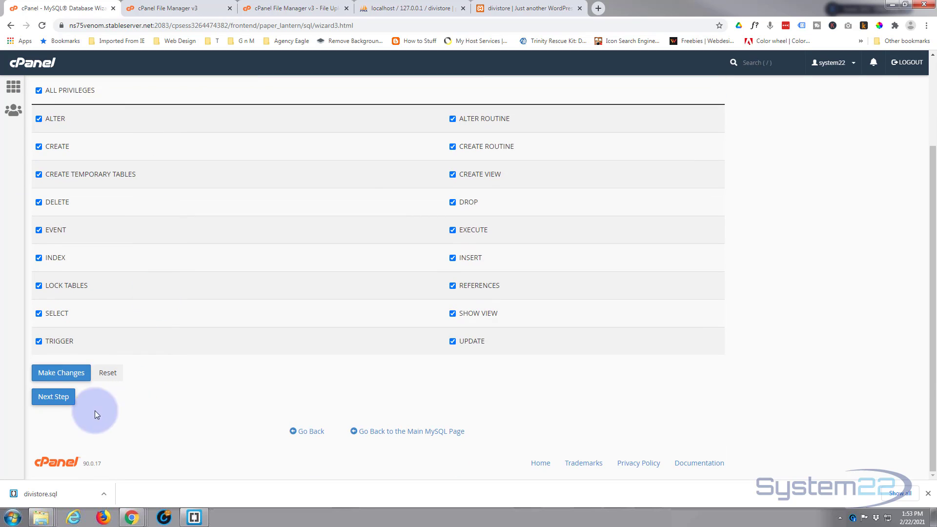
{"action": "left_click", "coordinate": [53, 397]}
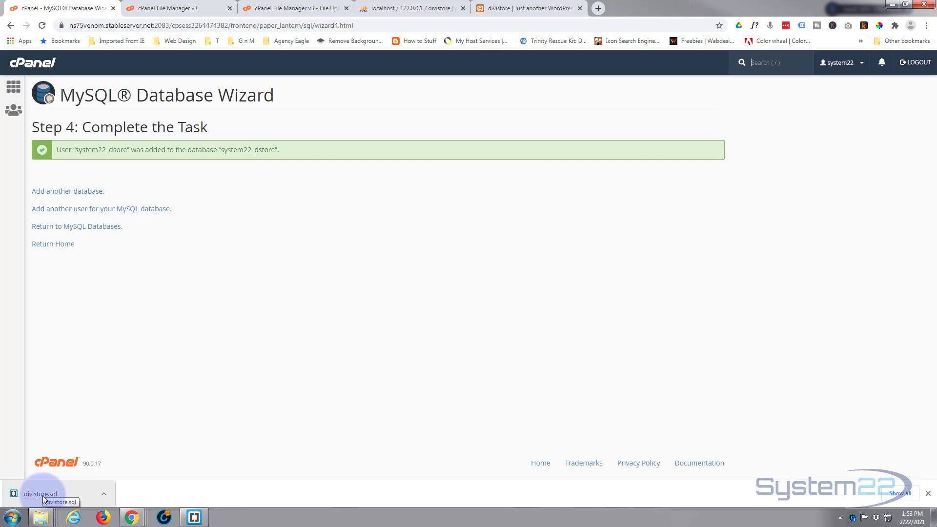
- Go back to the cPanel home page, open phpMyAdmin and select the system22_dstore database
{"action": "left_click", "coordinate": [15, 89]}
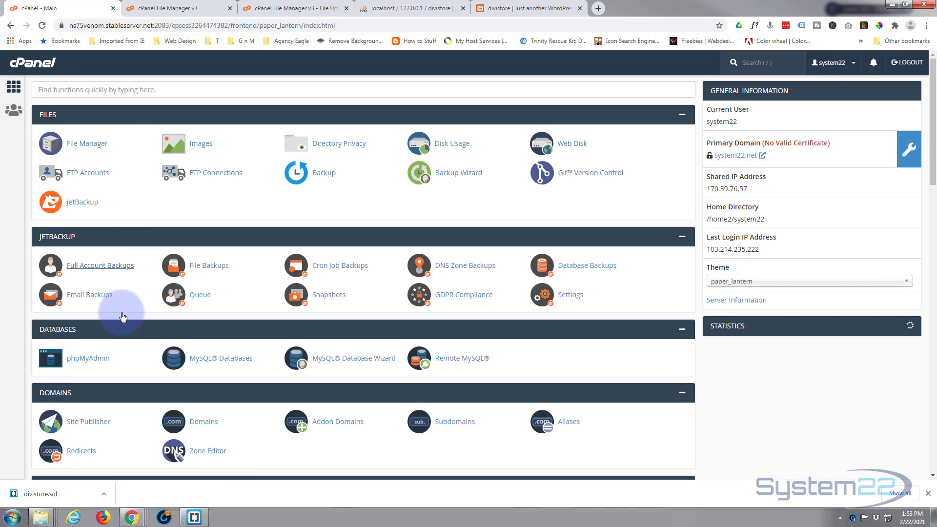
{"action": "left_click", "coordinate": [96, 361]}
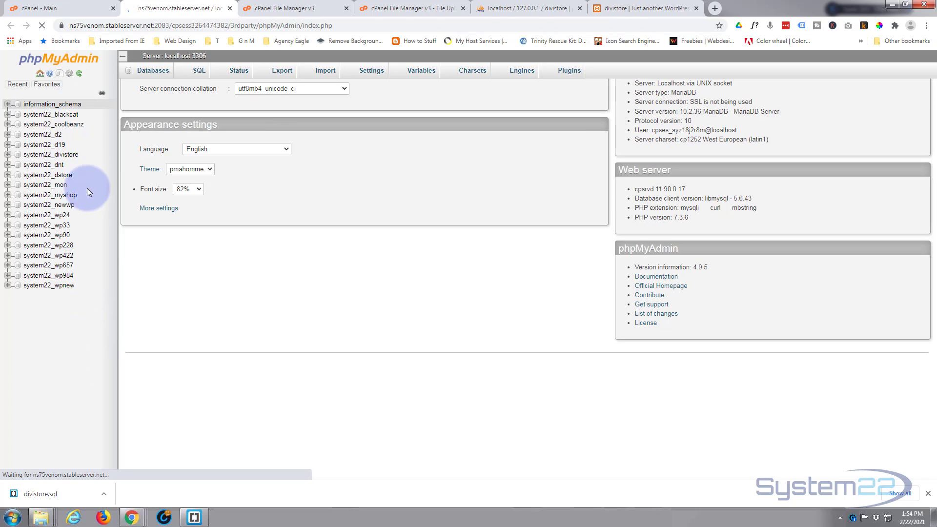
{"action": "left_click", "coordinate": [47, 175]}
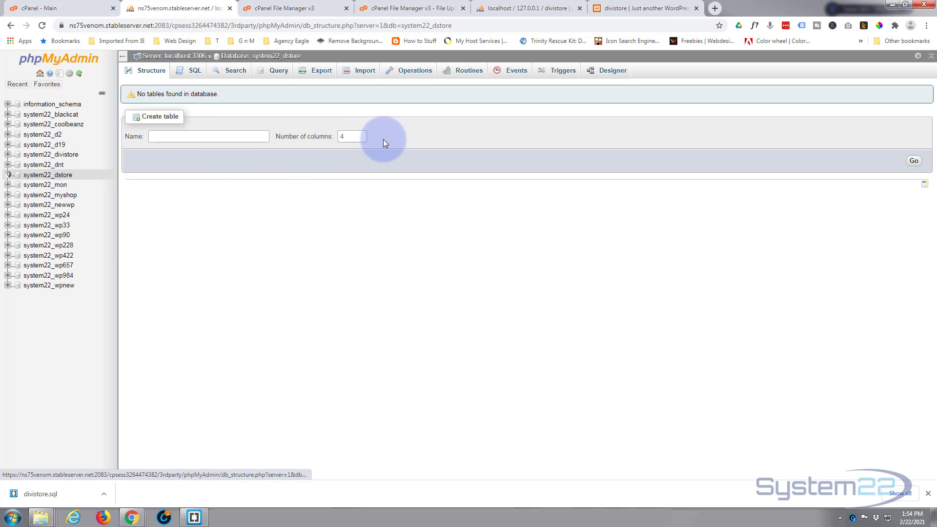
- Import divistore.sql from the Downloads/sup folder into system22_dstore, using the SQL format and utf-8 character set
{"action": "left_click", "coordinate": [363, 73]}
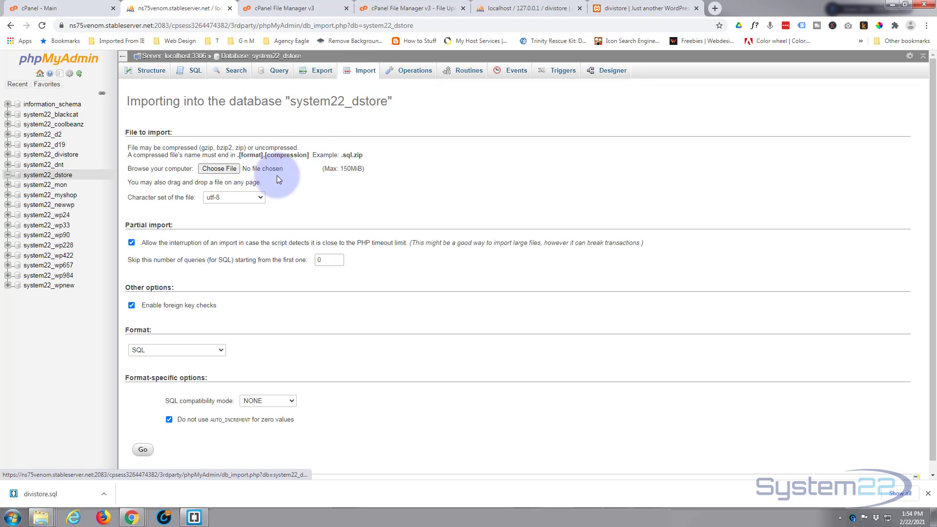
{"action": "left_click", "coordinate": [218, 169]}
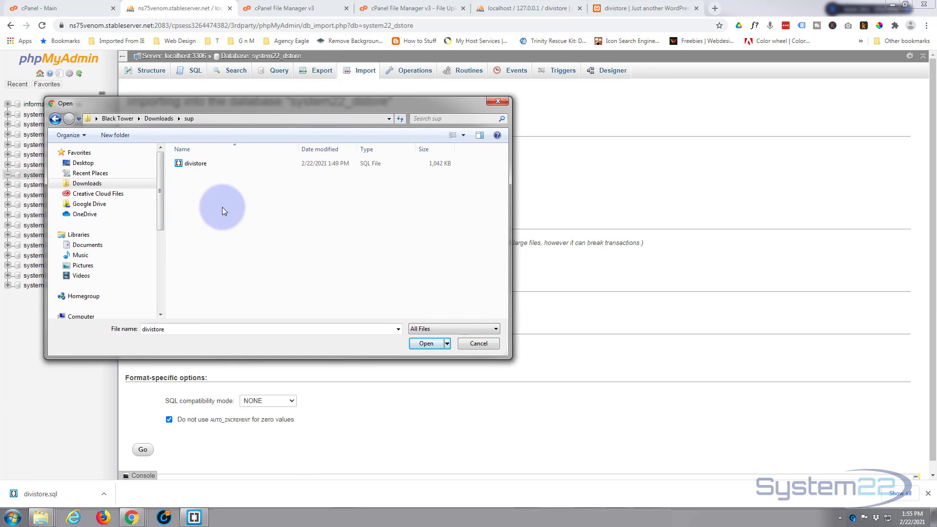
{"action": "left_click", "coordinate": [180, 164]}
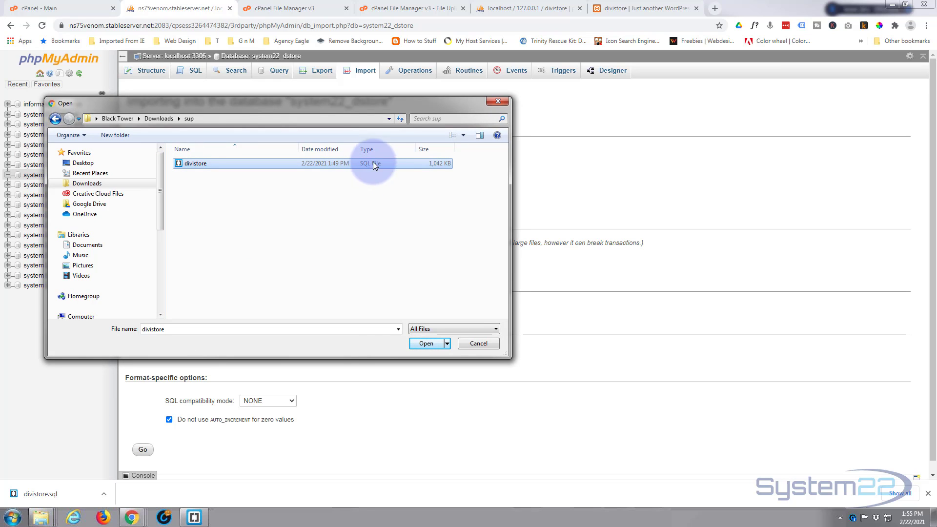
{"action": "left_click", "coordinate": [426, 343]}
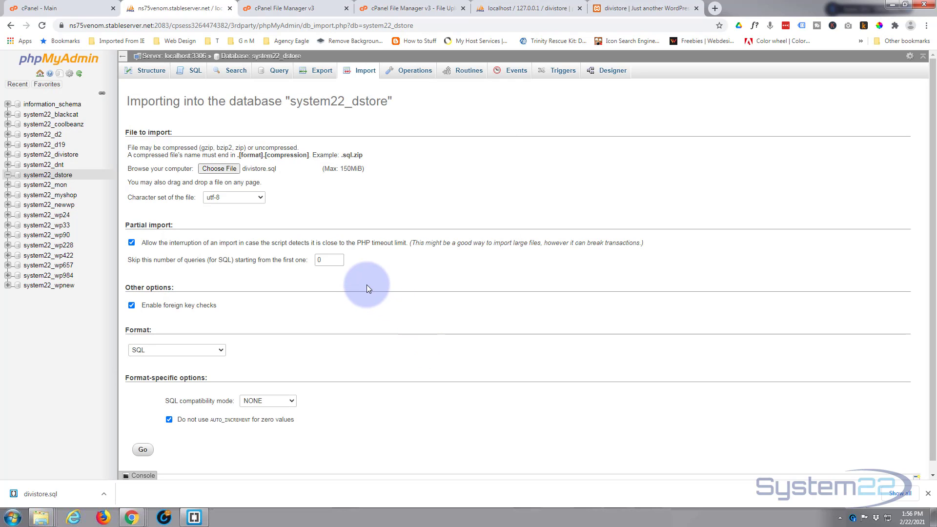
{"action": "scroll", "coordinate": [367, 288], "scroll_direction": "down", "scroll_amount": 1}
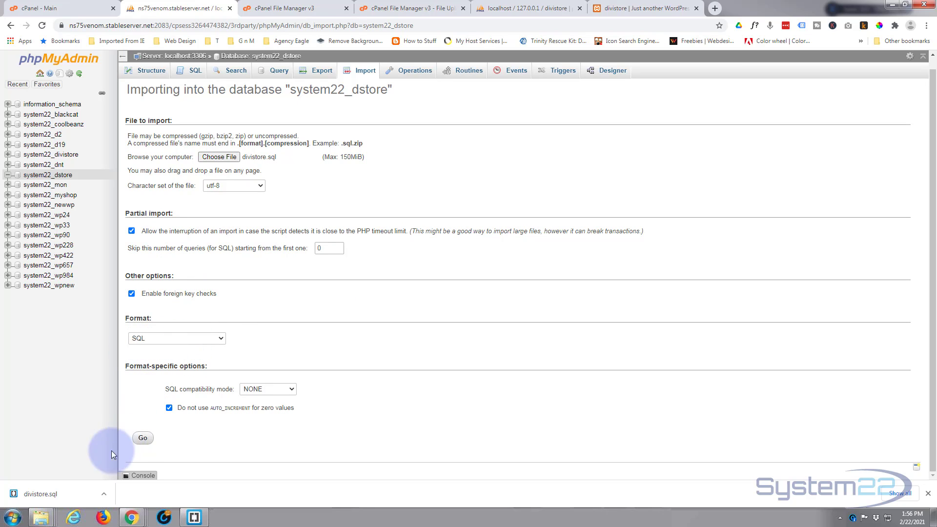
{"action": "left_click", "coordinate": [142, 439]}
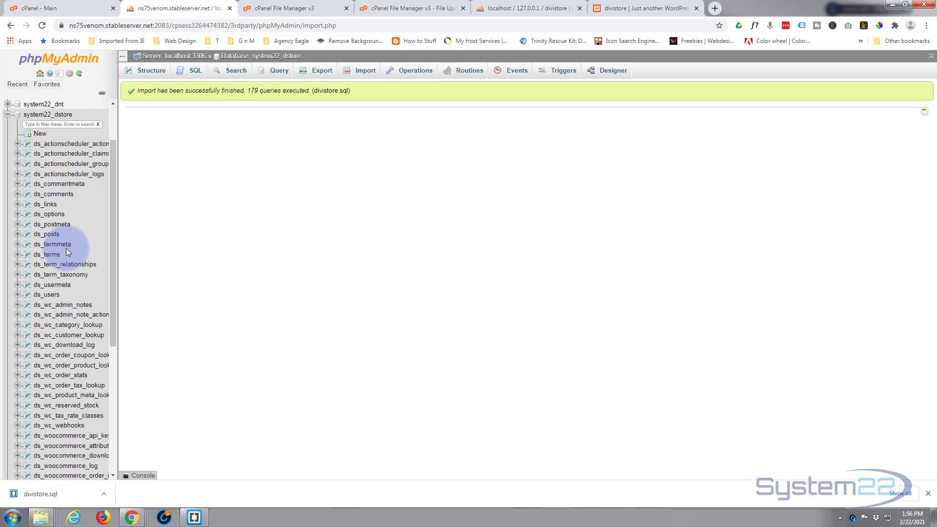
{"action": "left_click", "coordinate": [51, 214]}
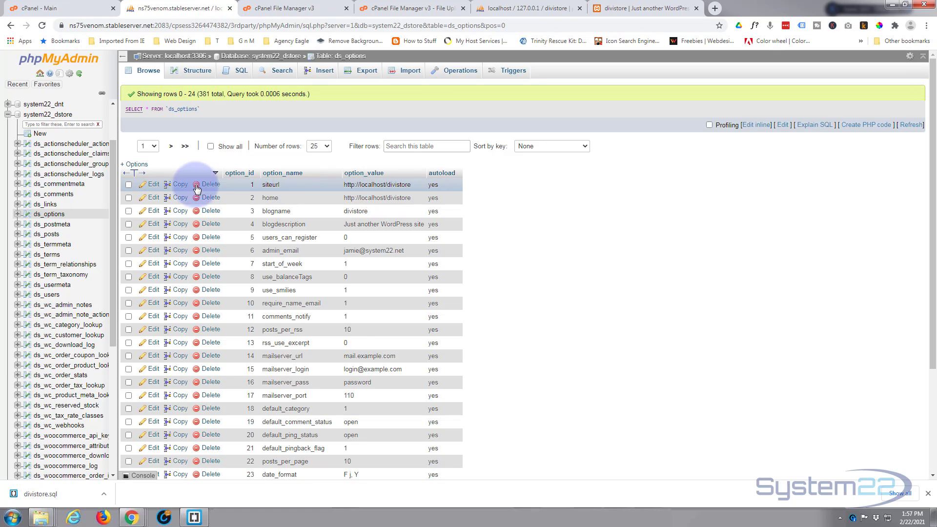
{"action": "left_click", "coordinate": [144, 188]}
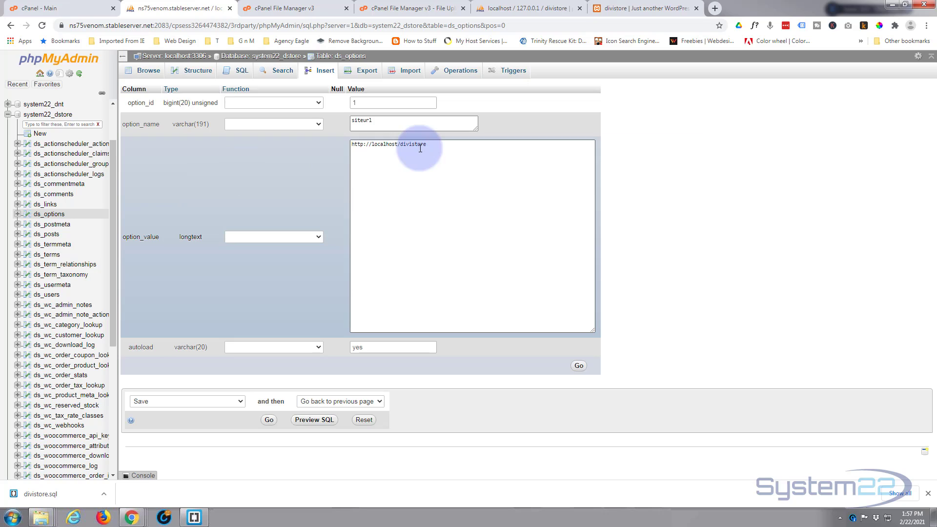
{"action": "left_click", "coordinate": [367, 143]}
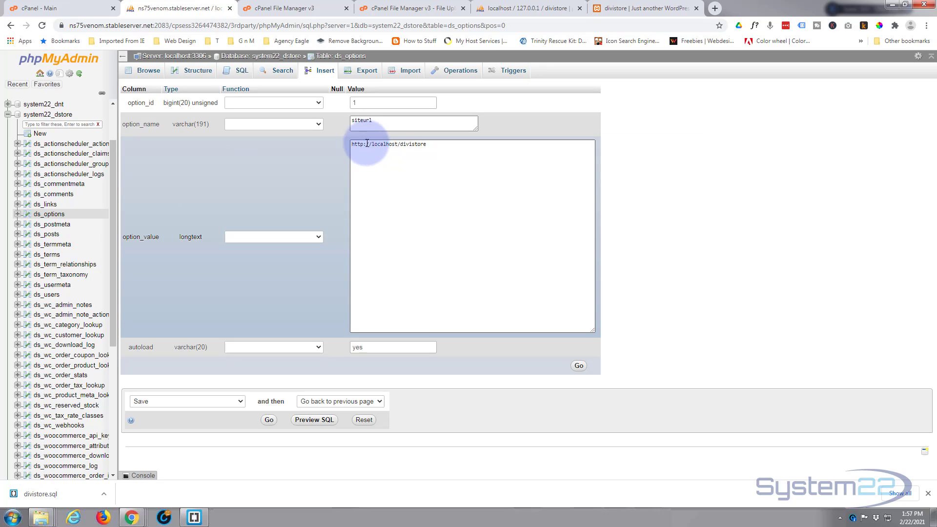
{"action": "left_click", "coordinate": [363, 143]}
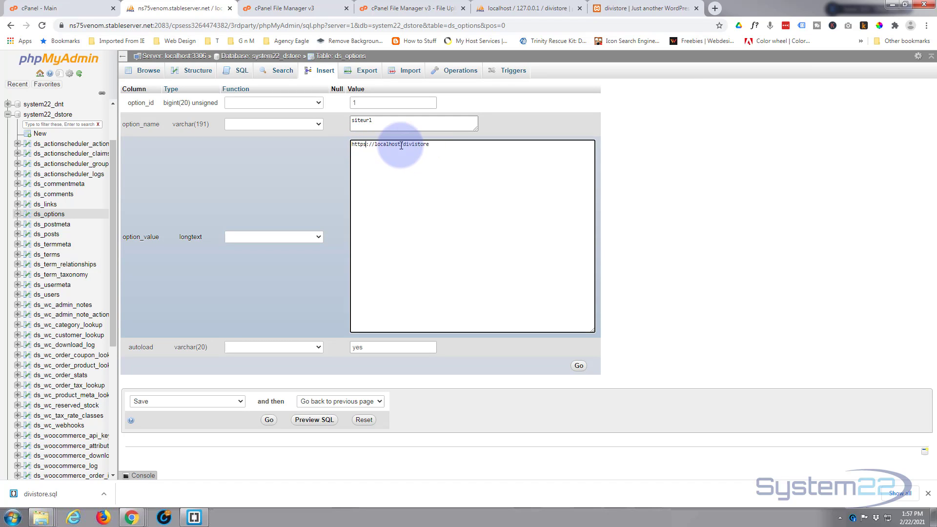
{"action": "type", "text": "s"}
{"action": "left_click_drag", "start_coordinate": [374, 145], "coordinate": [441, 140]}
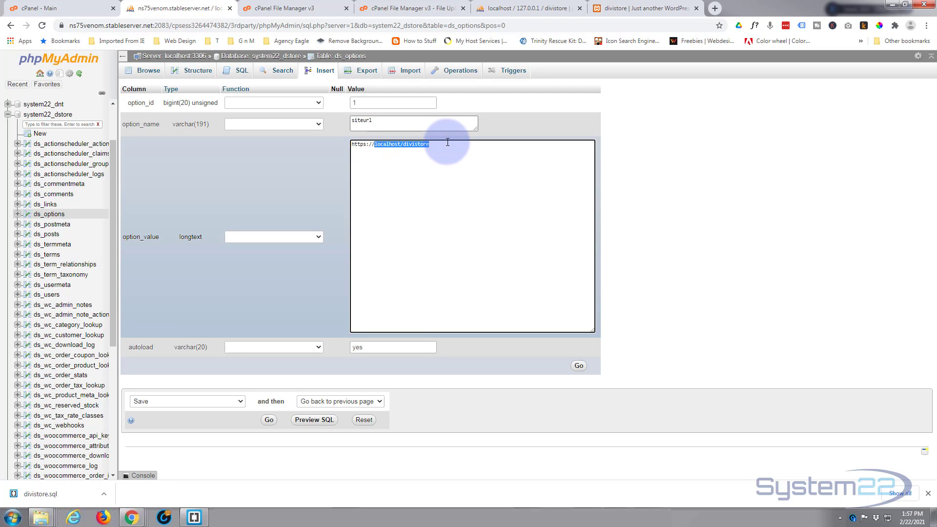
{"action": "type", "text": "system22.net"}
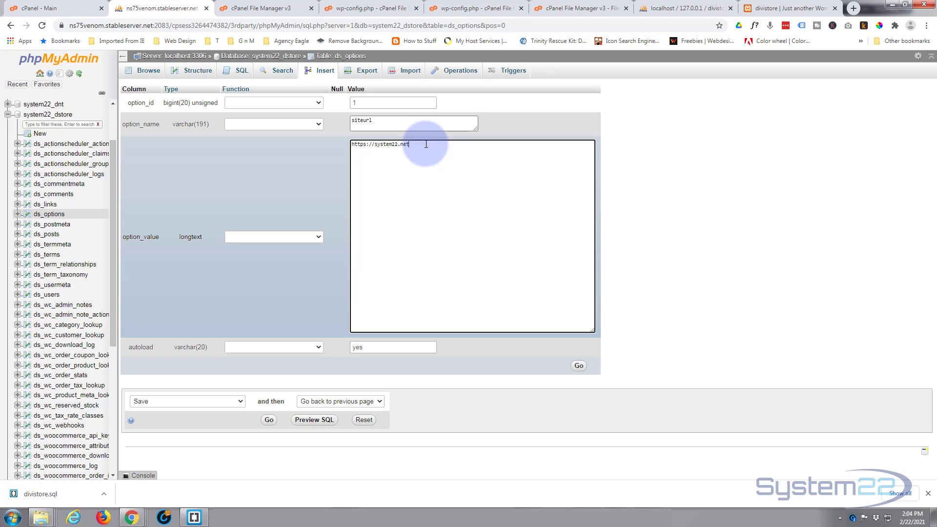
{"action": "type", "text": "/divistore"}
{"action": "left_click_drag", "start_coordinate": [469, 143], "coordinate": [337, 148]}
{"action": "key", "text": "ctrl+c"}
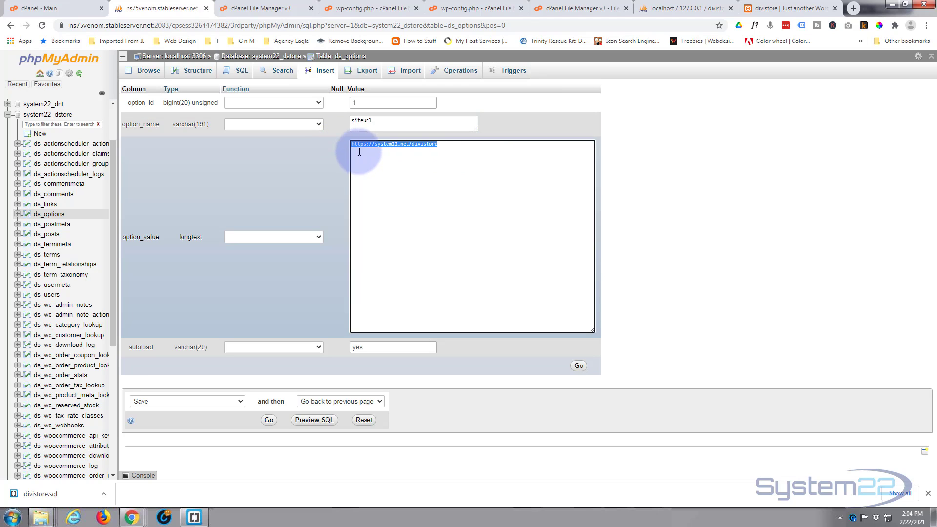
{"action": "left_click", "coordinate": [268, 420]}
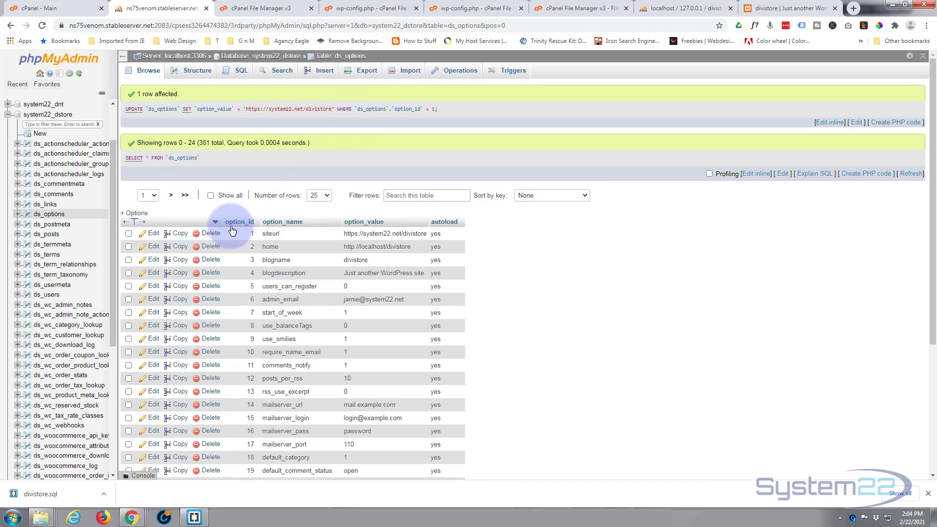
{"action": "left_click", "coordinate": [145, 249]}
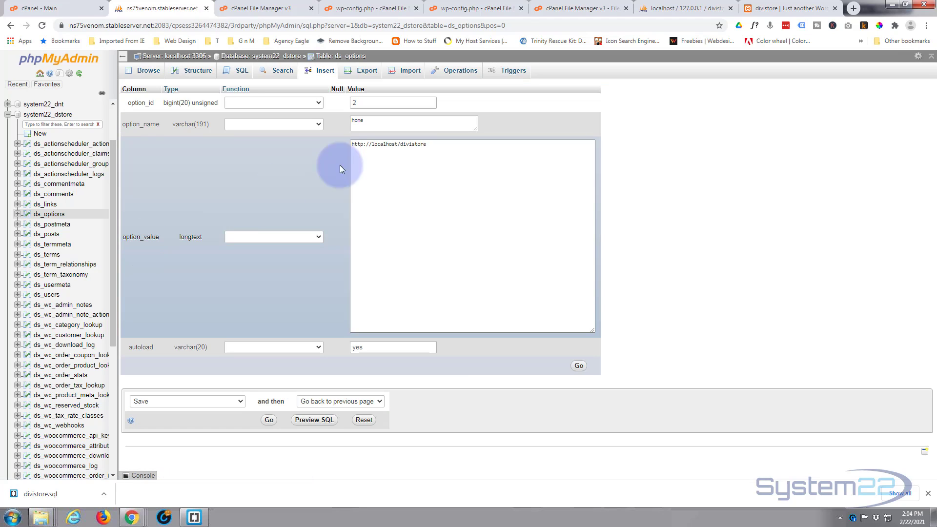
{"action": "left_click_drag", "start_coordinate": [437, 143], "coordinate": [346, 145]}
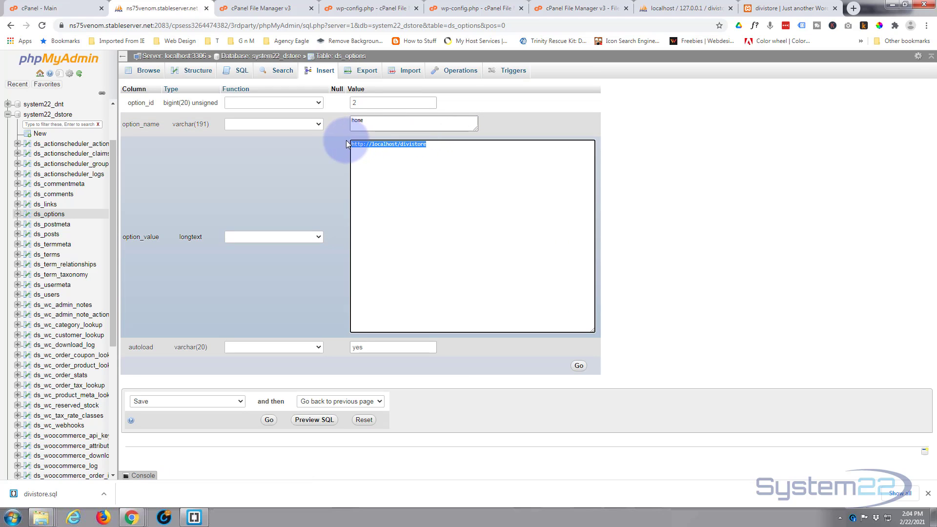
{"action": "key", "text": "ctrl+v"}
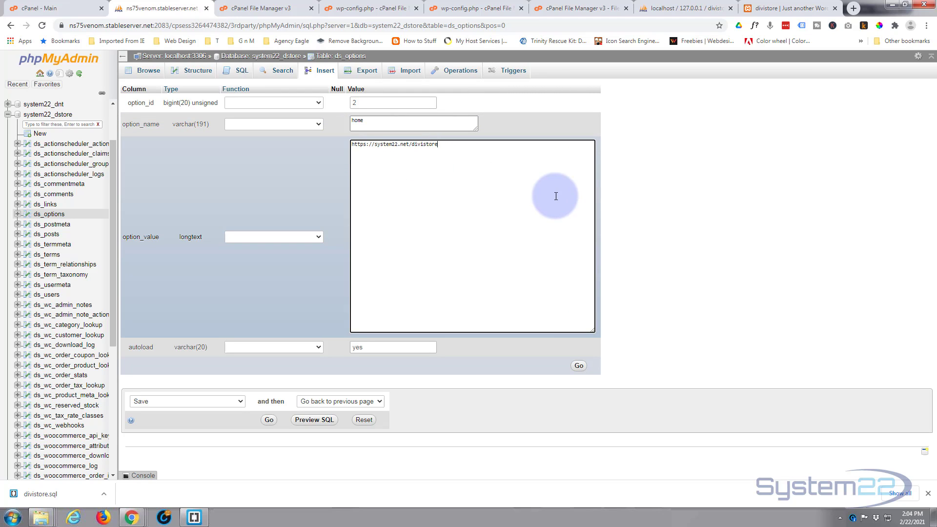
{"action": "left_click", "coordinate": [270, 420]}
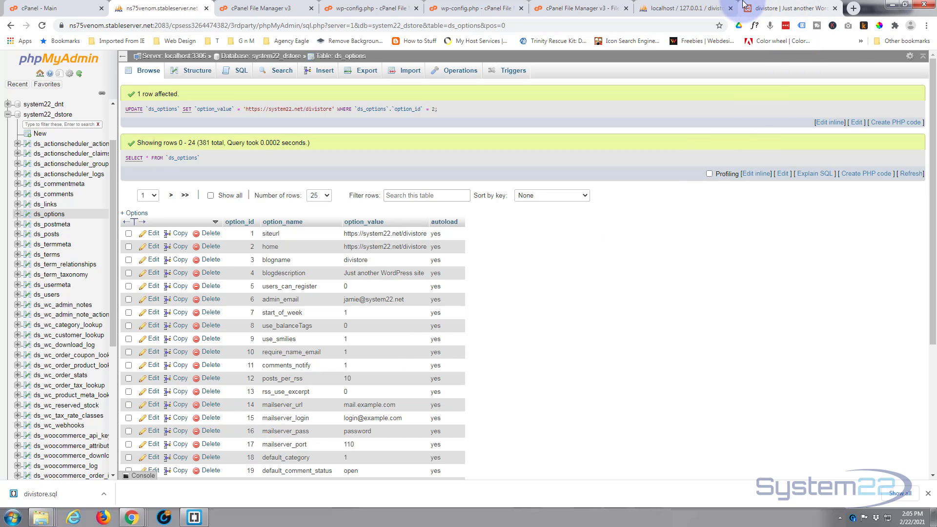
- Switch to the cPanel File Manager and open wp-config.php from public_html/divistore in the code editor
{"action": "left_click", "coordinate": [570, 9]}
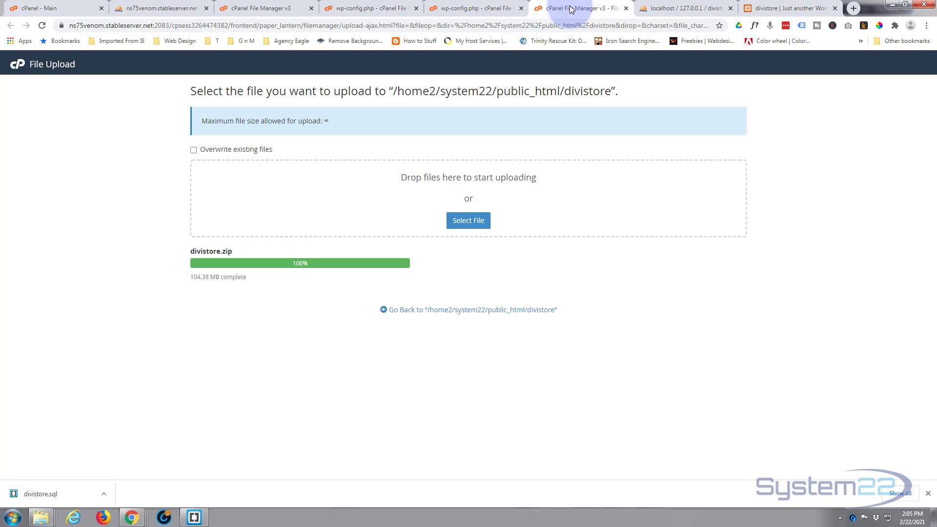
{"action": "left_click", "coordinate": [520, 8]}
{"action": "left_click", "coordinate": [295, 9]}
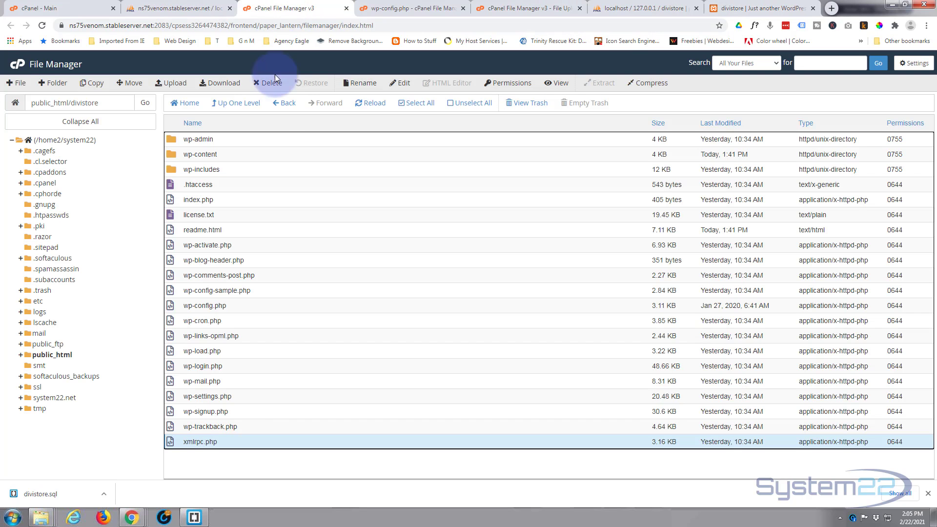
{"action": "right_click", "coordinate": [168, 303]}
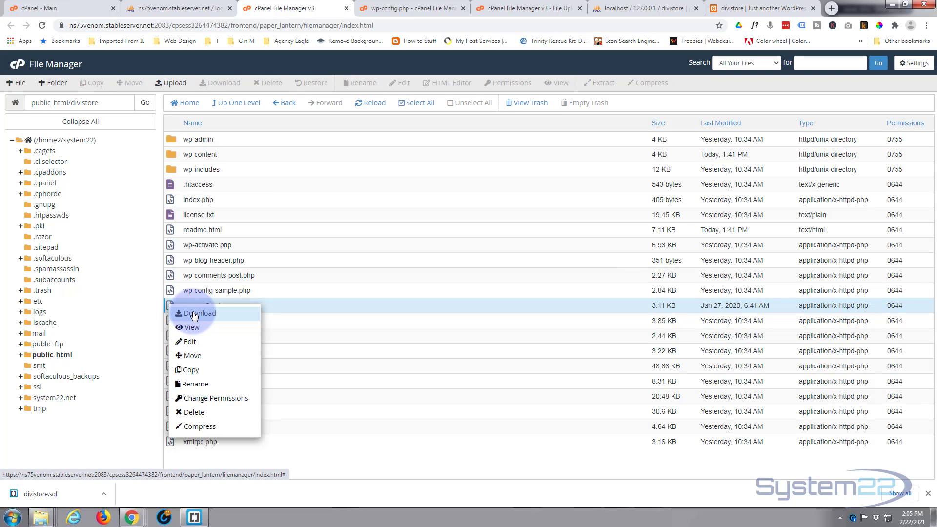
{"action": "left_click", "coordinate": [191, 342]}
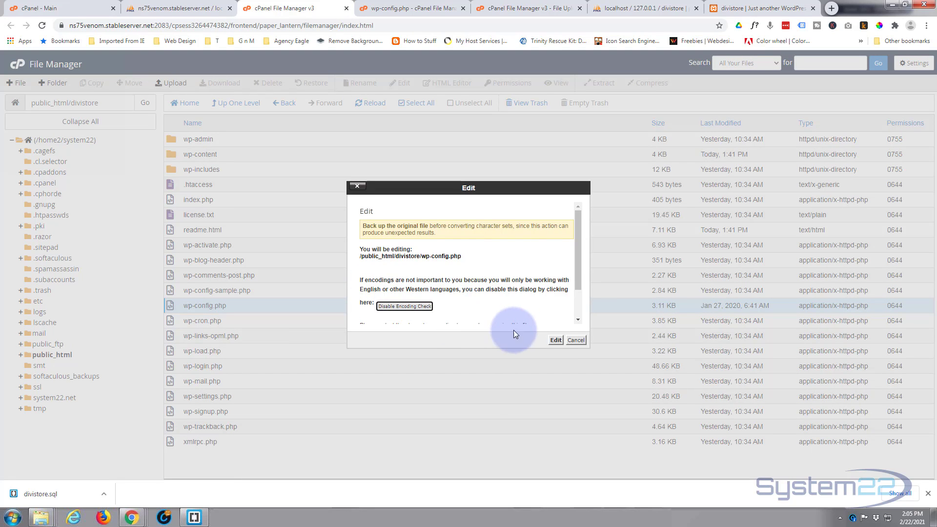
{"action": "left_click", "coordinate": [556, 340]}
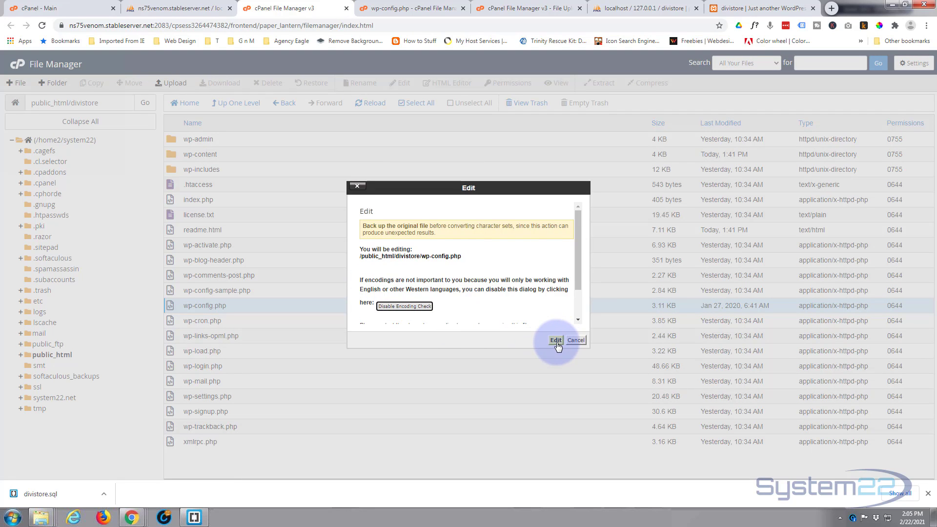
{"action": "left_click", "coordinate": [556, 340]}
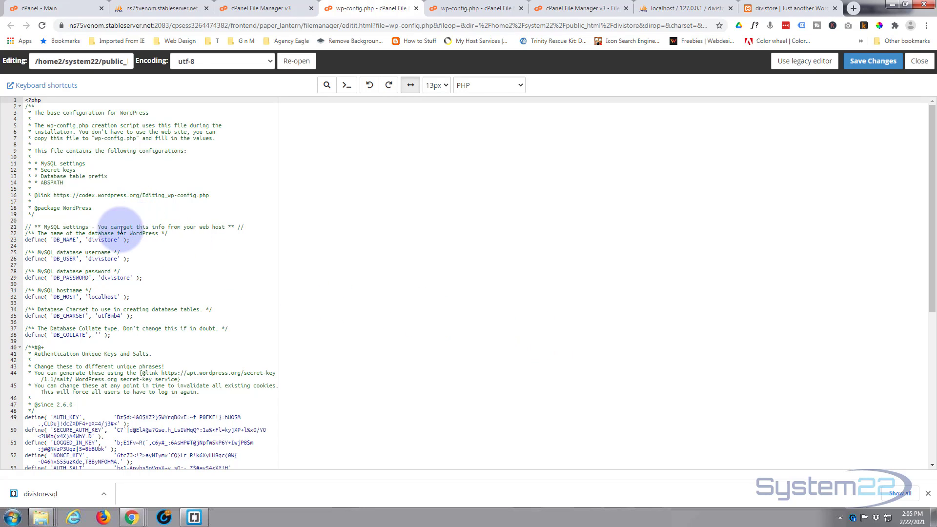
- Set both DB_NAME and DB_USER to system22_dstore in wp-config.php
{"action": "left_click_drag", "start_coordinate": [89, 241], "coordinate": [115, 242]}
{"action": "type", "text": "sy"}
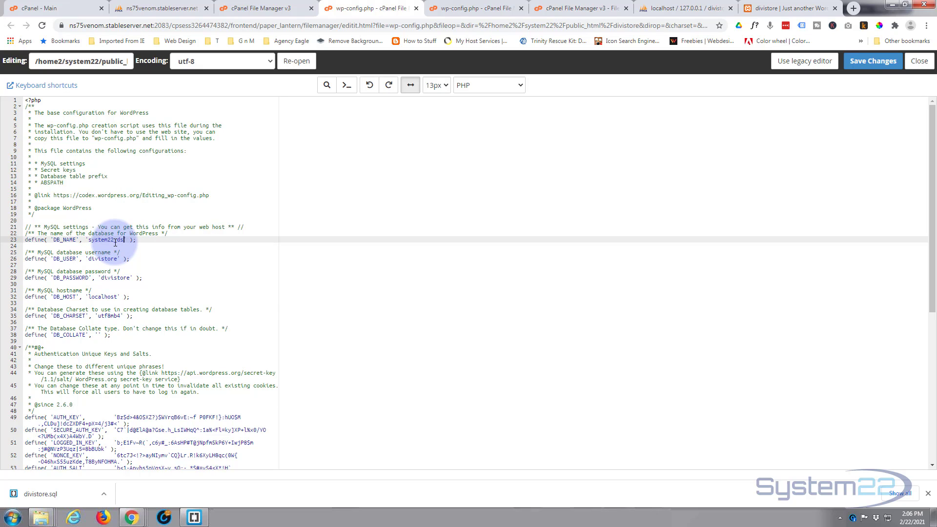
{"action": "type", "text": "stem22_dstore"}
{"action": "double_click", "coordinate": [134, 240]}
{"action": "key", "text": "ctrl+c"}
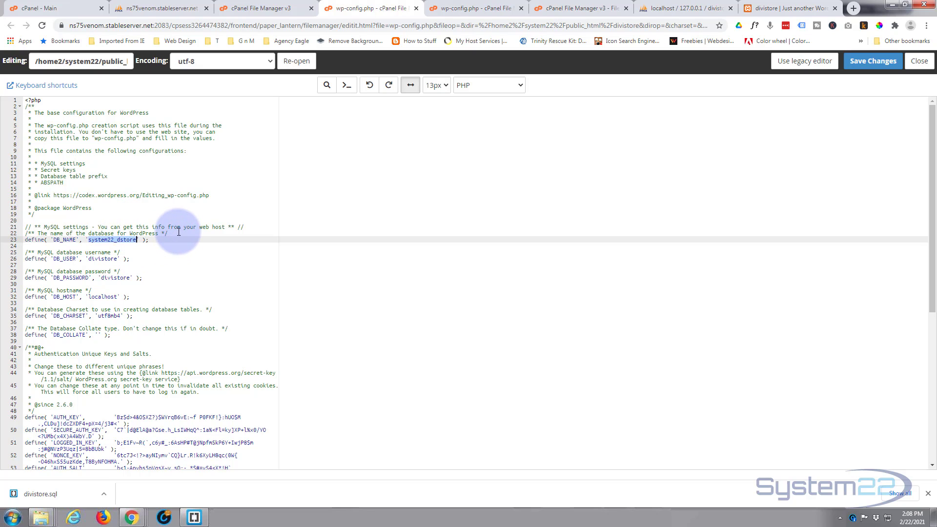
{"action": "double_click", "coordinate": [102, 259]}
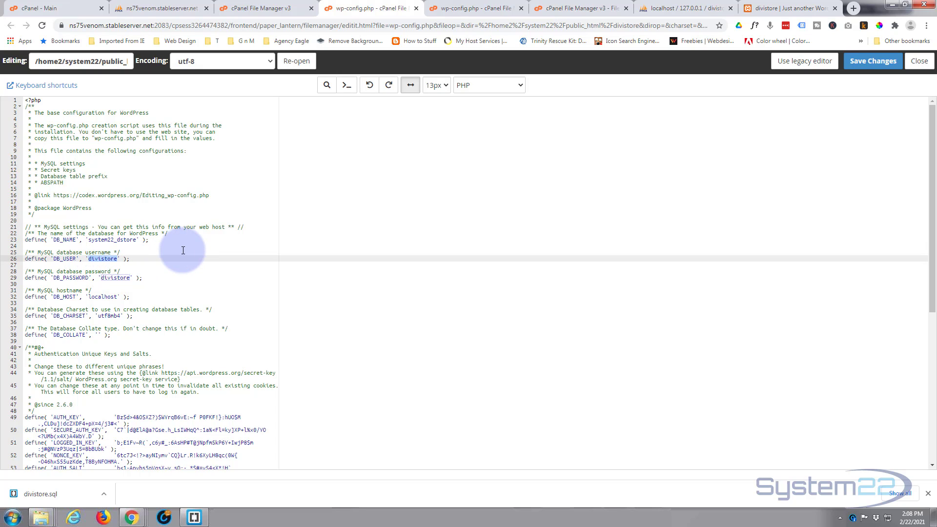
{"action": "key", "text": "ctrl+v"}
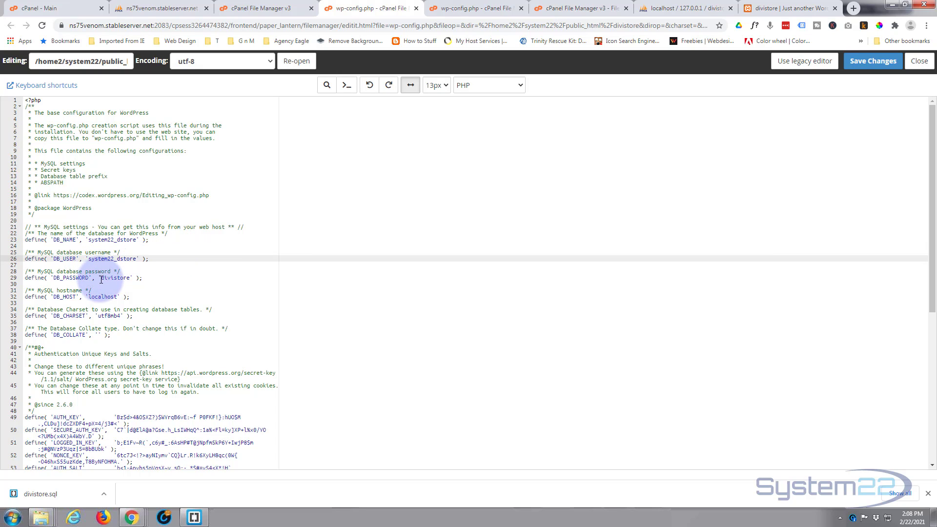
- Replace the DB_PASSWORD value in wp-config.php with the live database user's password and save the file
{"action": "left_click_drag", "start_coordinate": [102, 280], "coordinate": [128, 278]}
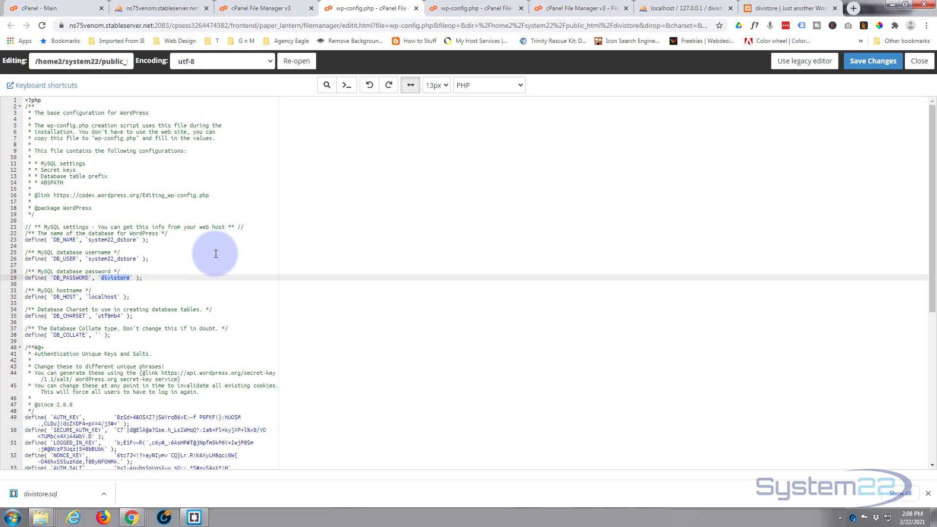
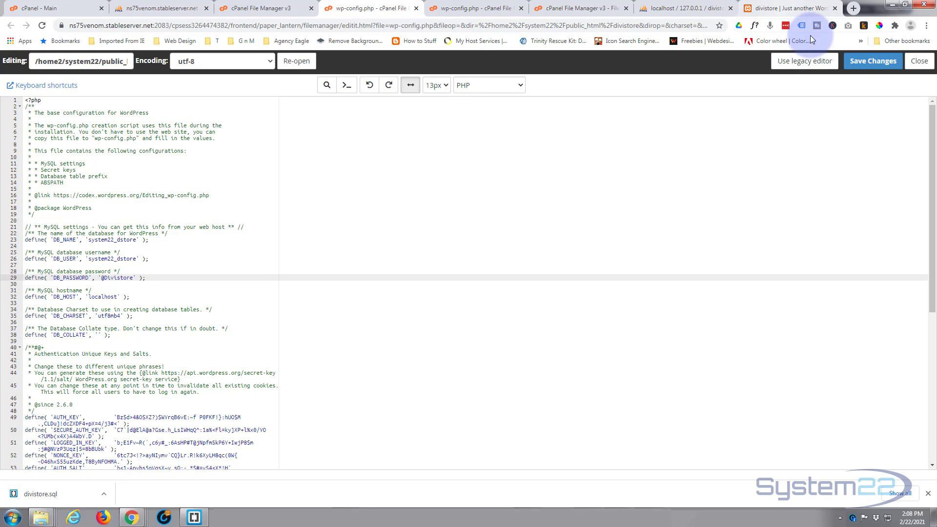
{"action": "left_click", "coordinate": [864, 64]}
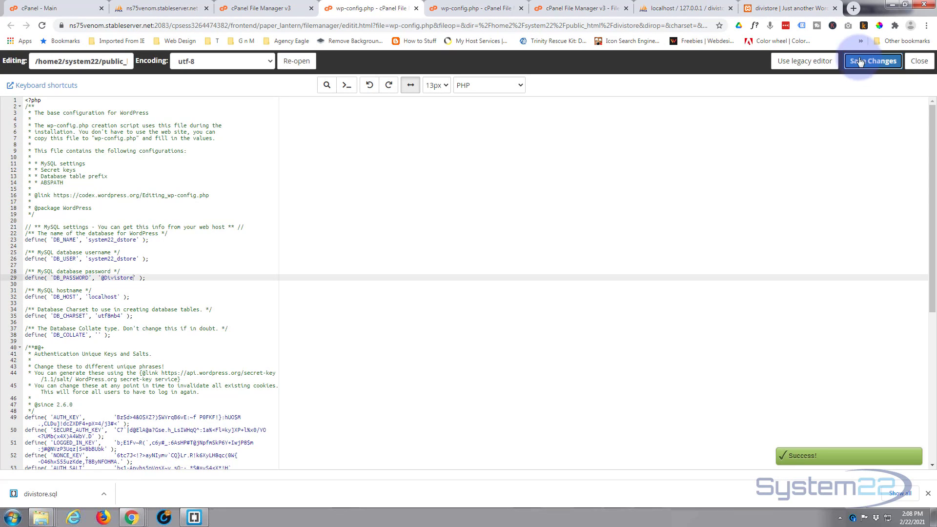
{"action": "left_click", "coordinate": [853, 8]}
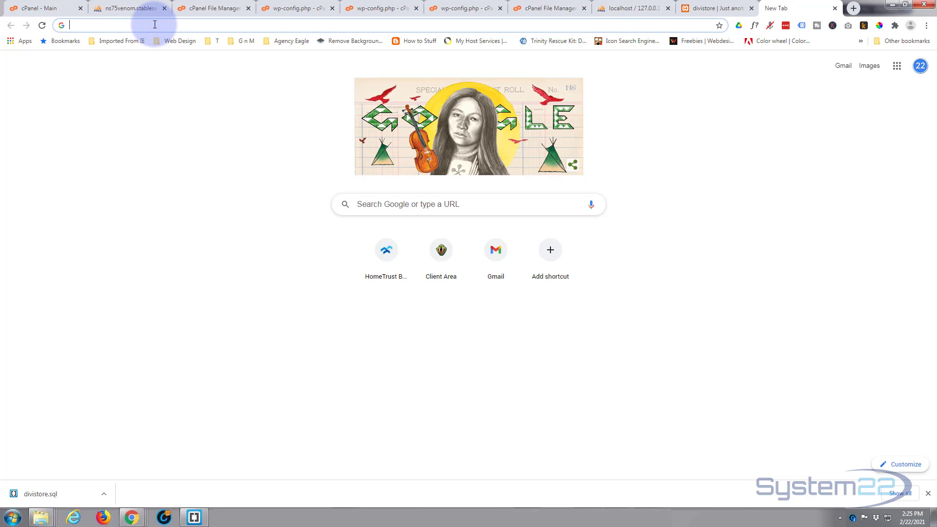
{"action": "type", "text": "https://system22.net/divistore"}
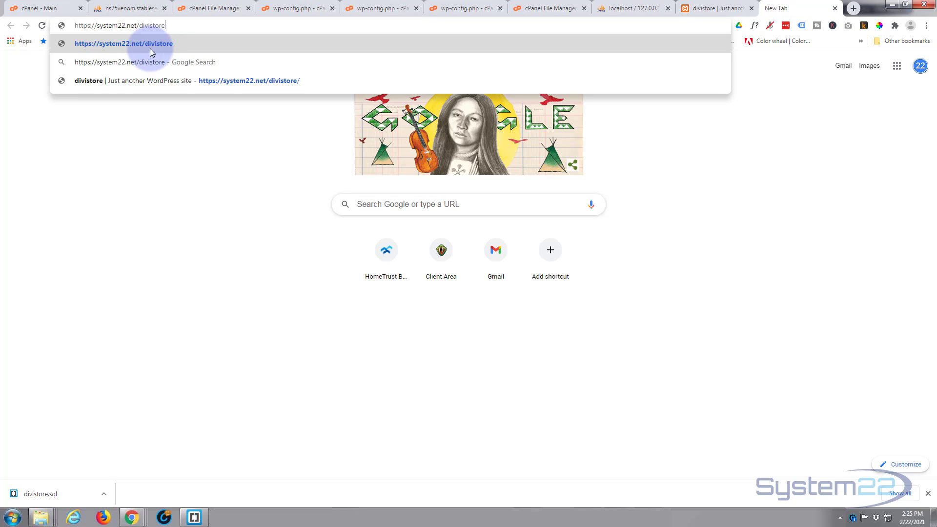
{"action": "left_click", "coordinate": [151, 43]}
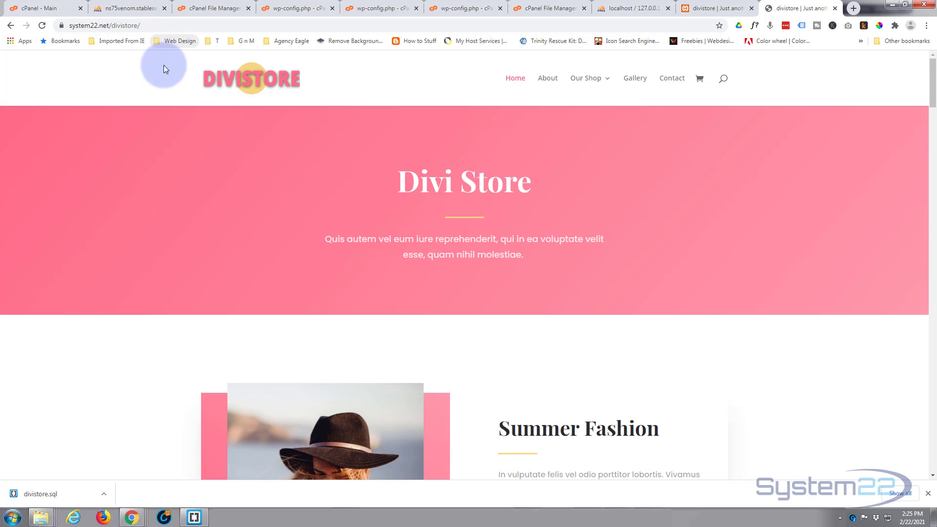
- Check the live site's navigation by visiting its About, Our Shop and Gallery pages and returning to Home
{"action": "left_click", "coordinate": [552, 83]}
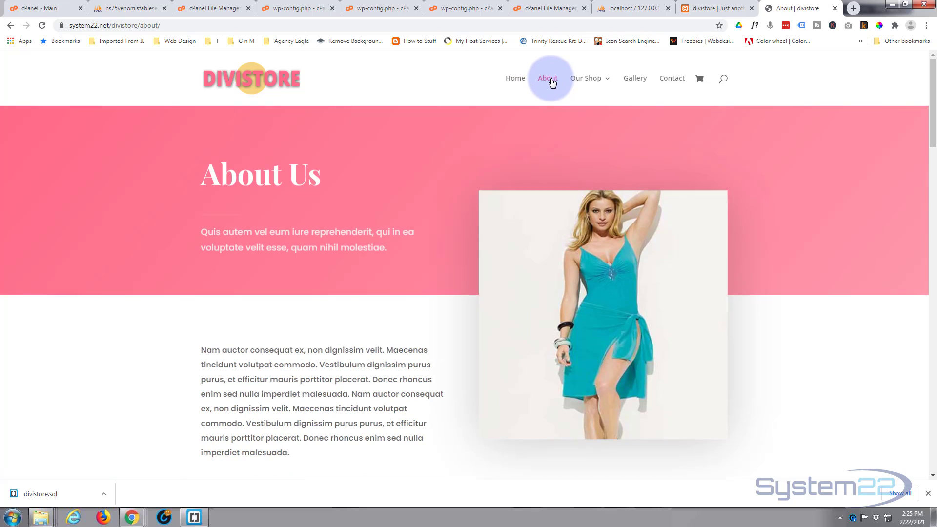
{"action": "left_click", "coordinate": [585, 83]}
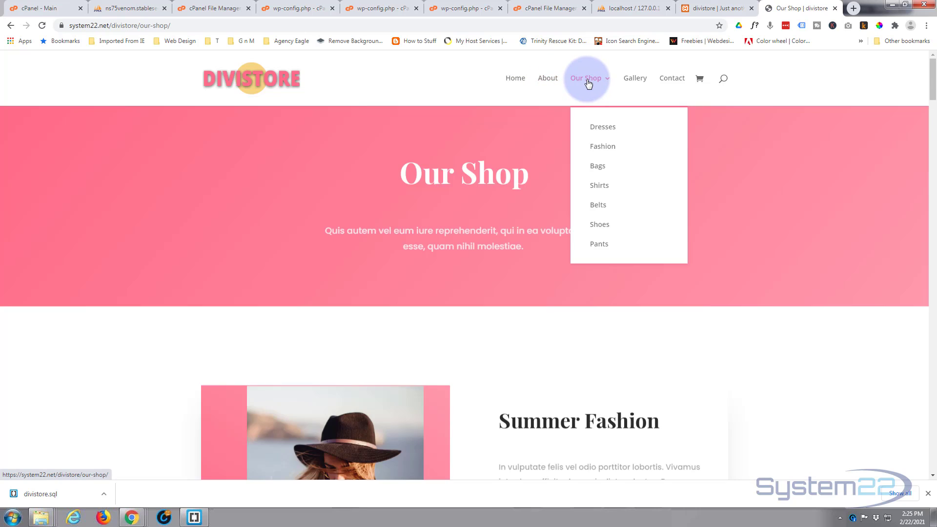
{"action": "left_click", "coordinate": [634, 80]}
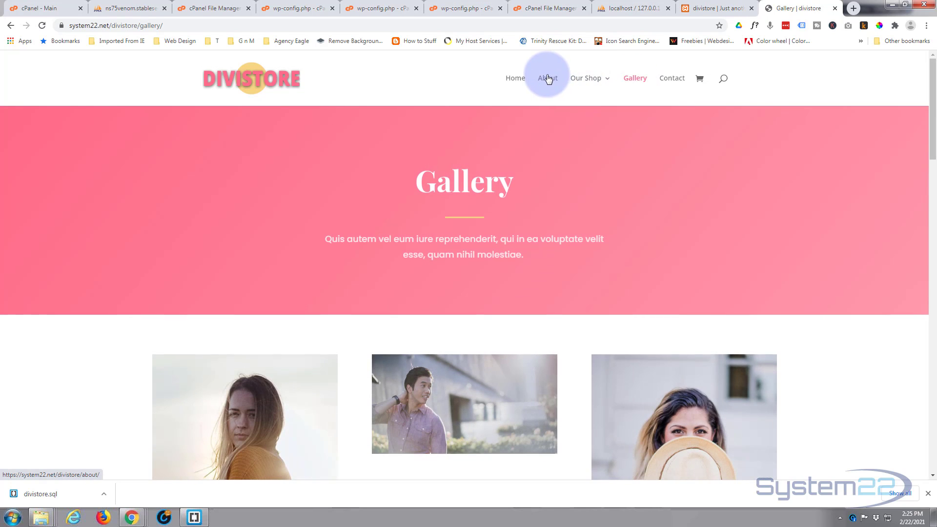
{"action": "mouse_move", "coordinate": [596, 84]}
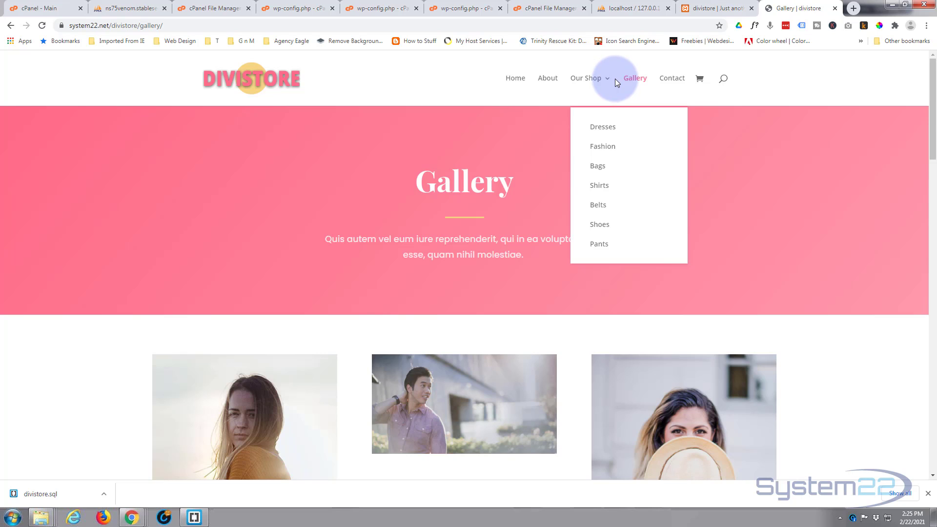
{"action": "left_click", "coordinate": [545, 81]}
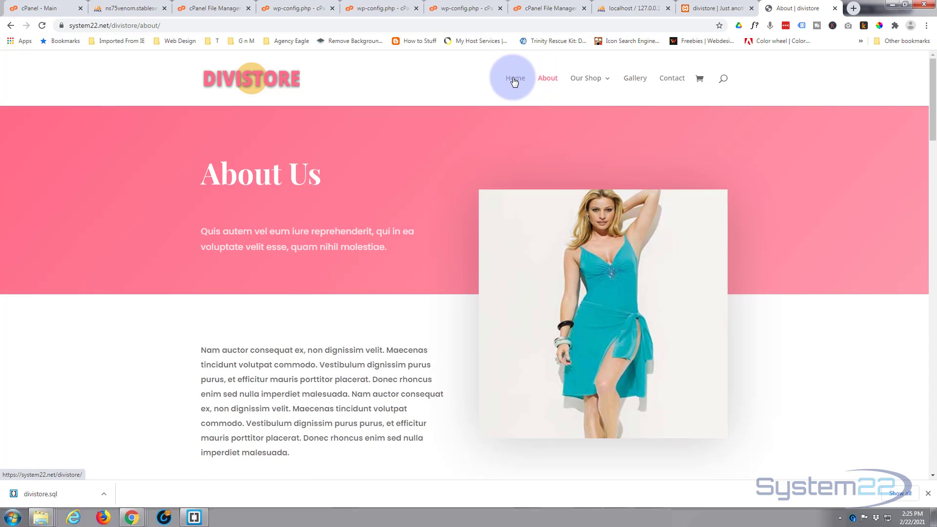
{"action": "left_click", "coordinate": [514, 82]}
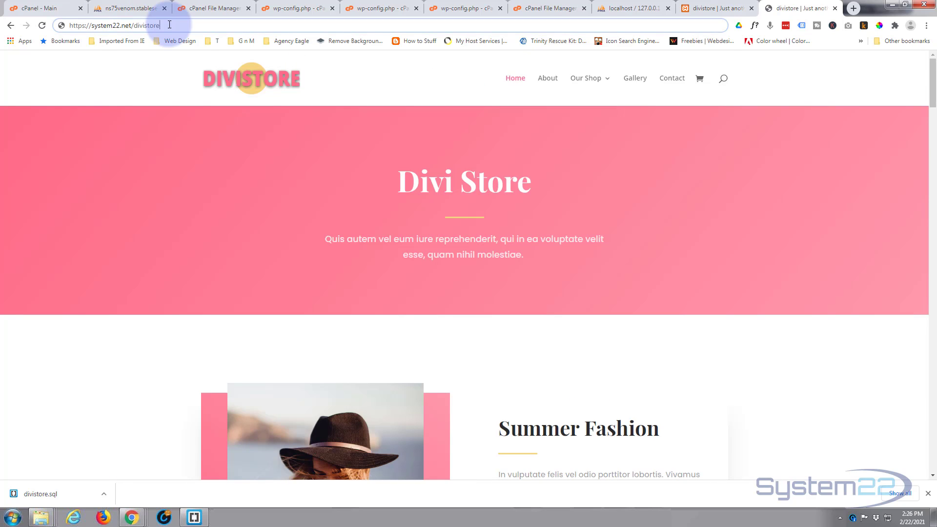
{"action": "left_click", "coordinate": [169, 25]}
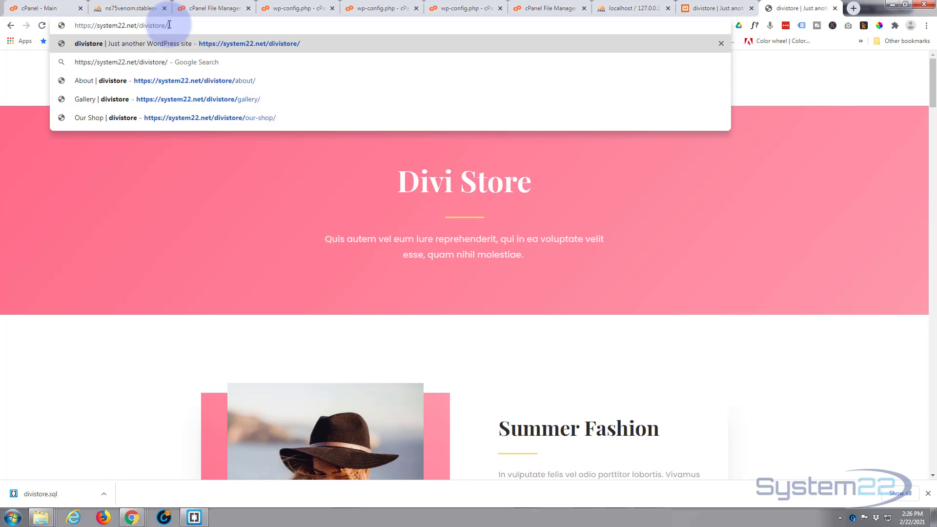
{"action": "type", "text": "wp-admin"}
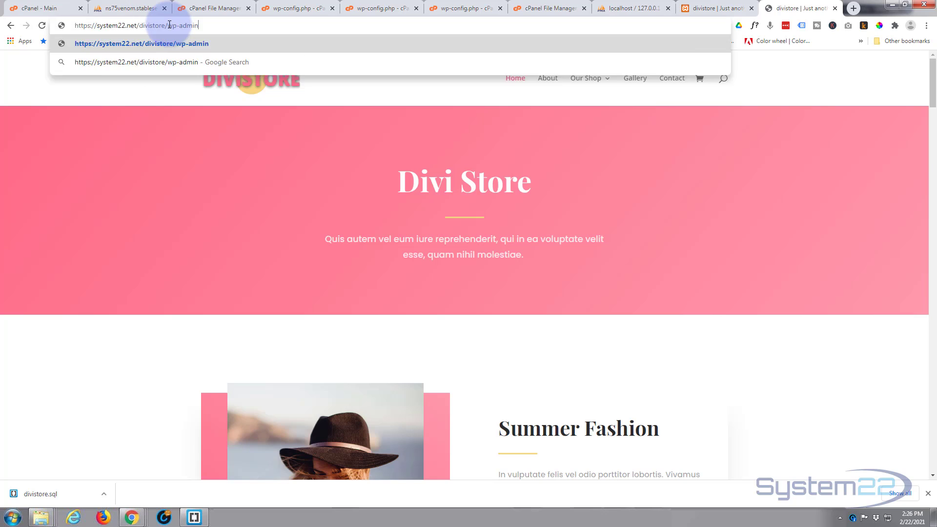
{"action": "key", "text": "Return"}
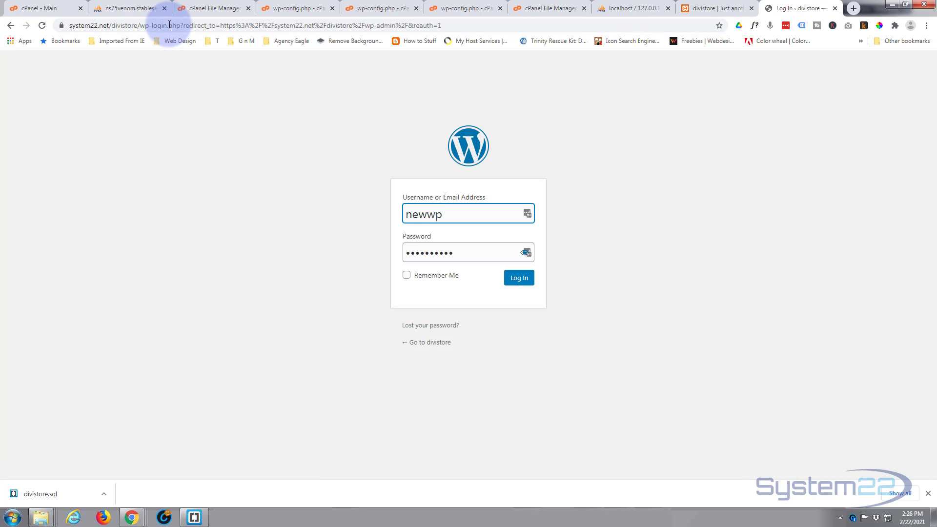
- Log in to the WordPress dashboard with the username divistore and the account password, declining to store the login in LastPass
{"action": "left_click_drag", "start_coordinate": [446, 214], "coordinate": [382, 218]}
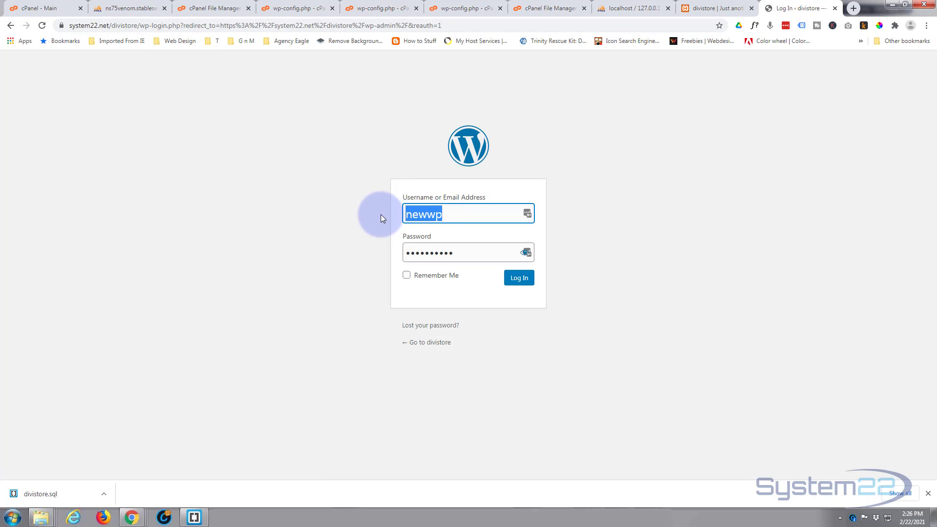
{"action": "type", "text": "di"}
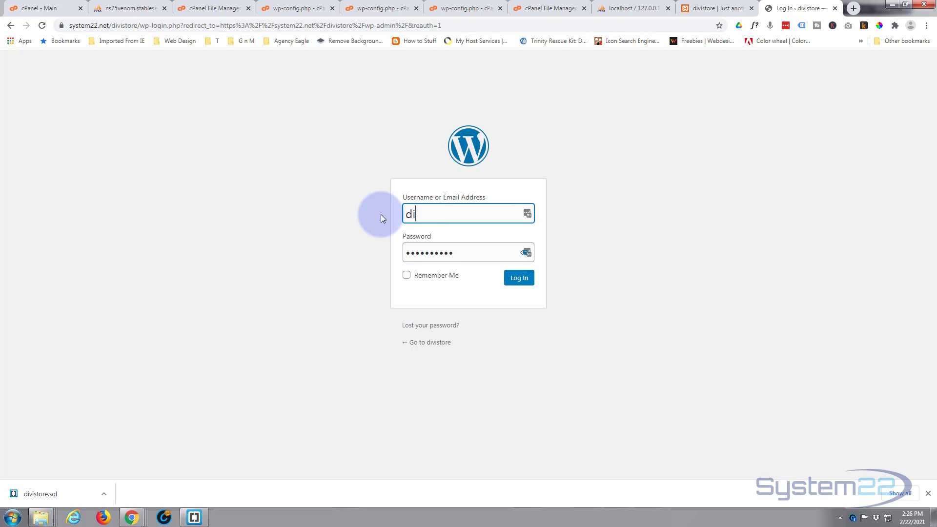
{"action": "type", "text": "vistore"}
{"action": "left_click_drag", "start_coordinate": [467, 254], "coordinate": [370, 257]}
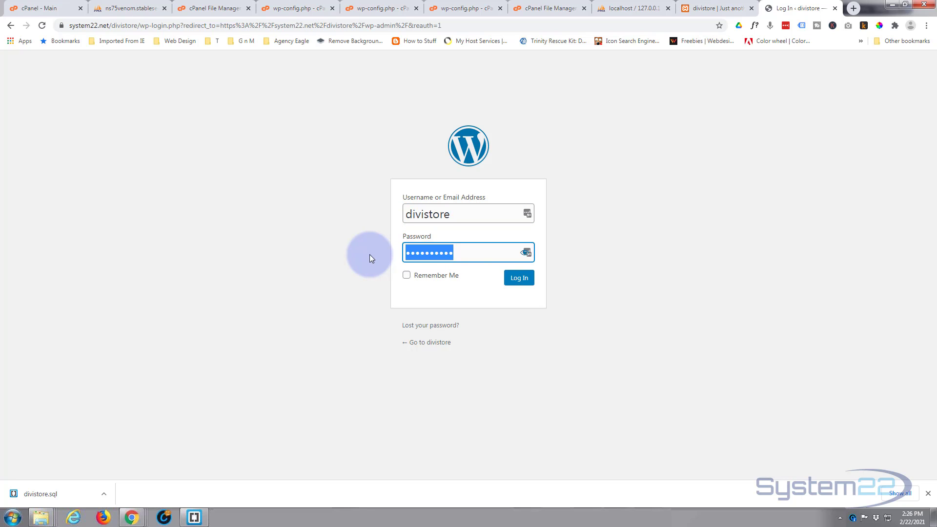
{"action": "type", "text": "••••••"}
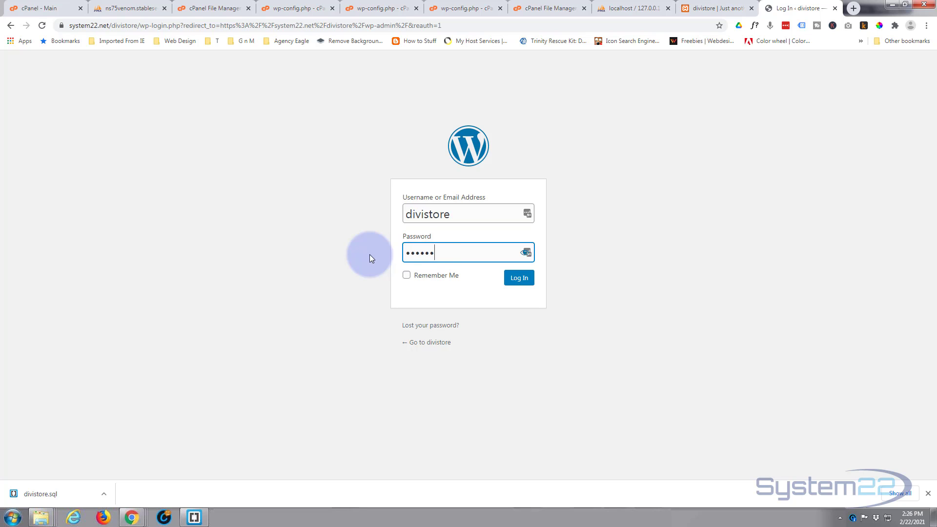
{"action": "type", "text": "•••"}
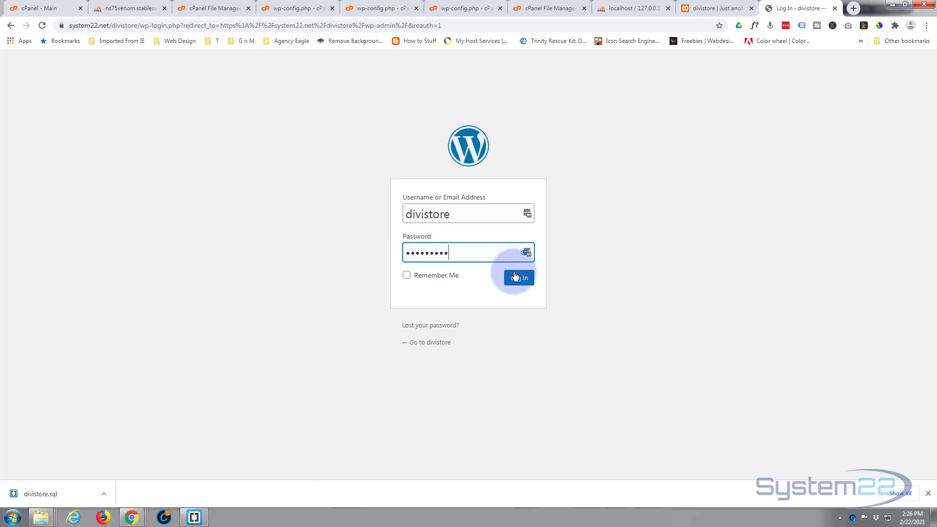
{"action": "left_click", "coordinate": [516, 278]}
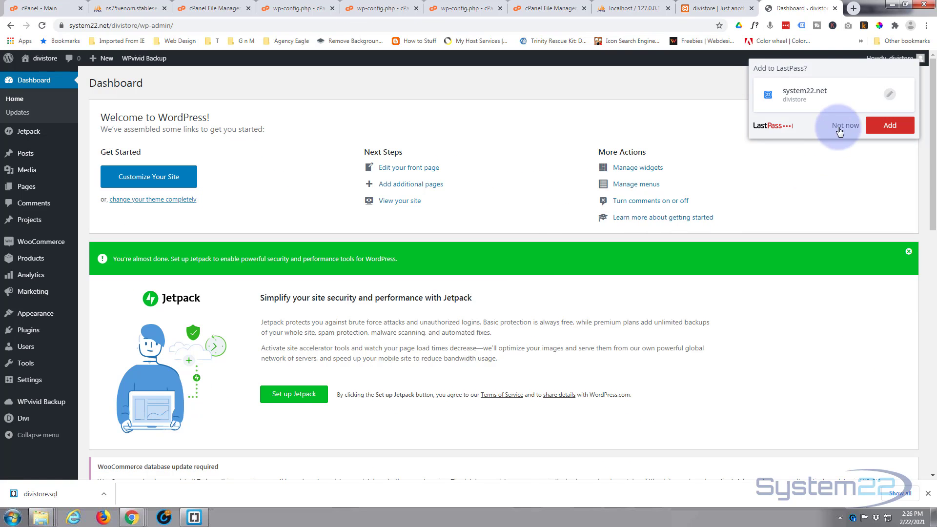
{"action": "left_click", "coordinate": [839, 128]}
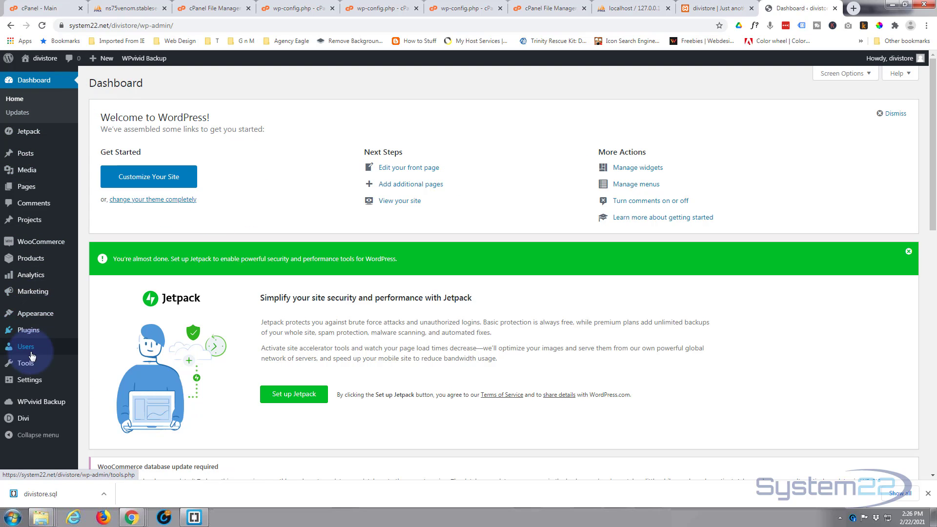
- Re-save the live site's permalink settings with the Day and name structure selected
{"action": "mouse_move", "coordinate": [28, 383]}
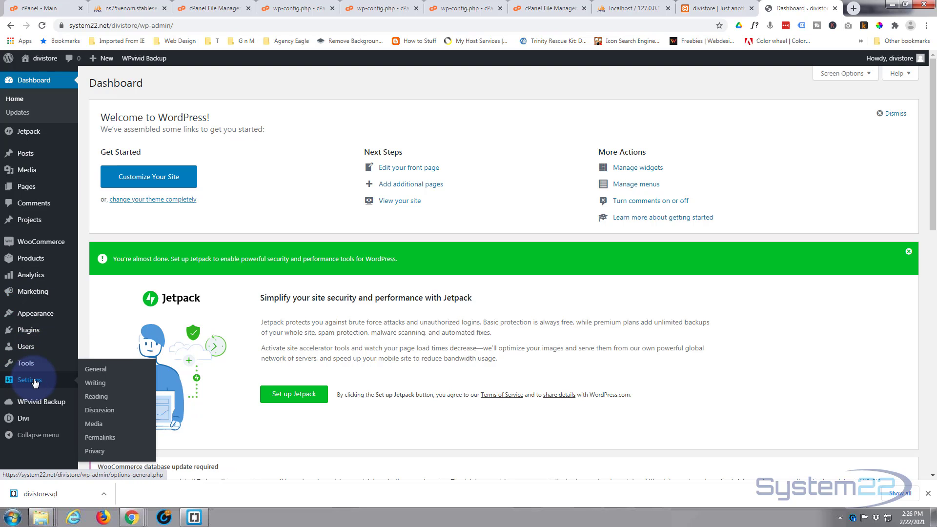
{"action": "left_click", "coordinate": [100, 439]}
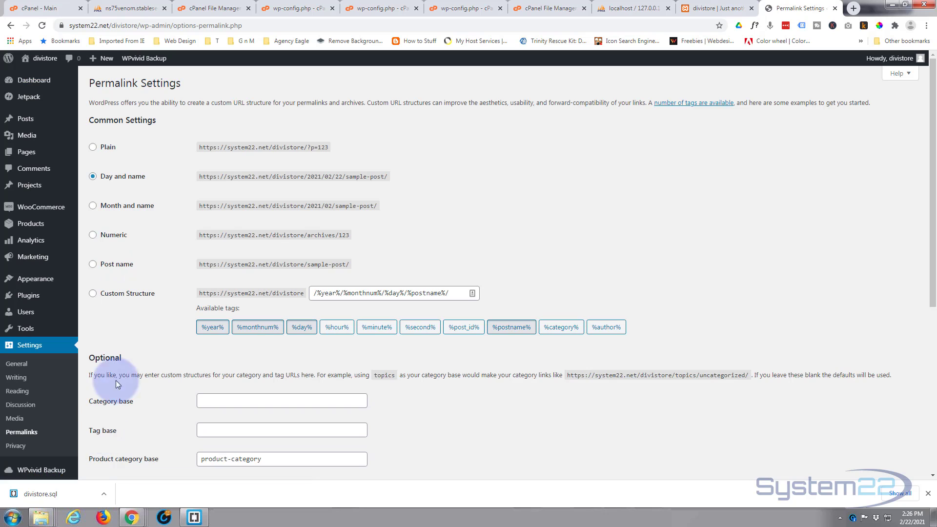
{"action": "left_click", "coordinate": [93, 205]}
{"action": "left_click", "coordinate": [93, 178]}
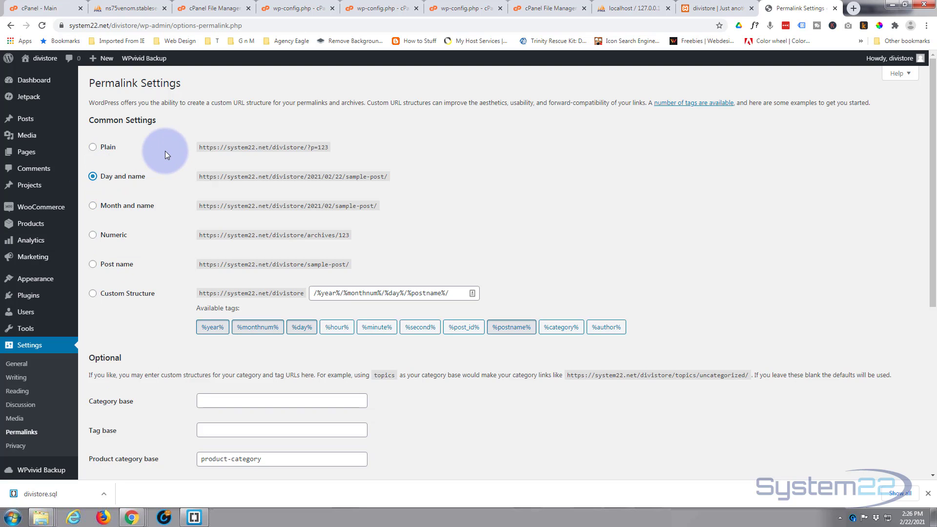
{"action": "scroll", "coordinate": [122, 377], "scroll_direction": "down", "scroll_amount": 1}
{"action": "scroll", "coordinate": [122, 373], "scroll_direction": "down", "scroll_amount": 5}
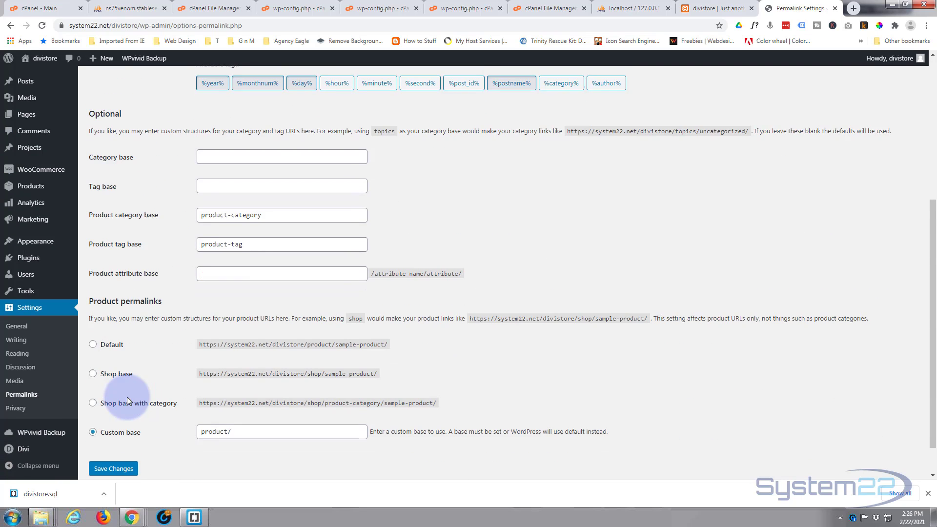
{"action": "left_click", "coordinate": [124, 428]}
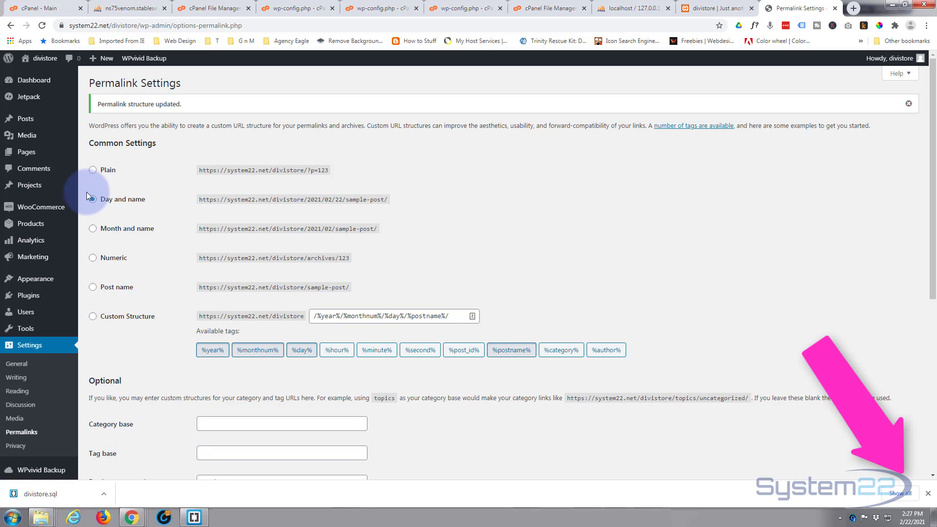
- Open the live site's front end from the WordPress dashboard in a separate browser tab and switch to it
{"action": "mouse_move", "coordinate": [37, 58]}
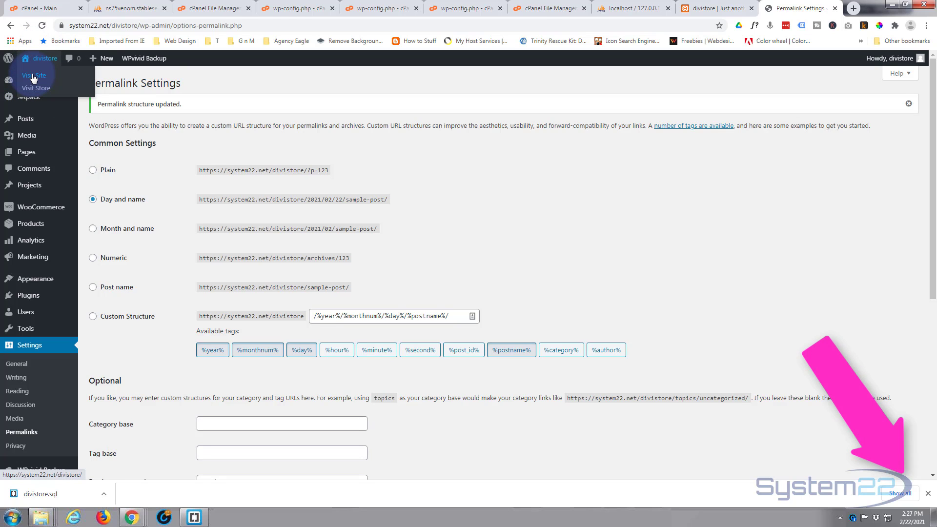
{"action": "middle_click", "coordinate": [33, 75]}
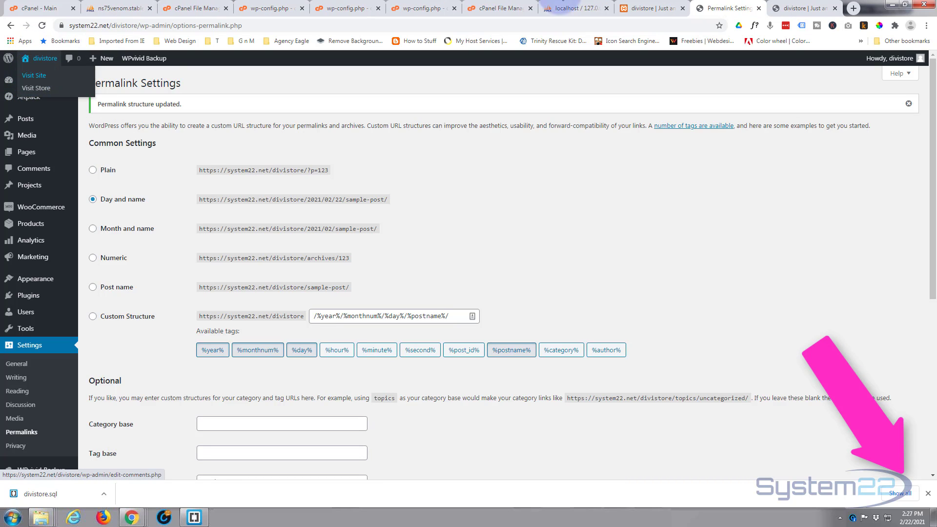
{"action": "left_click", "coordinate": [803, 8]}
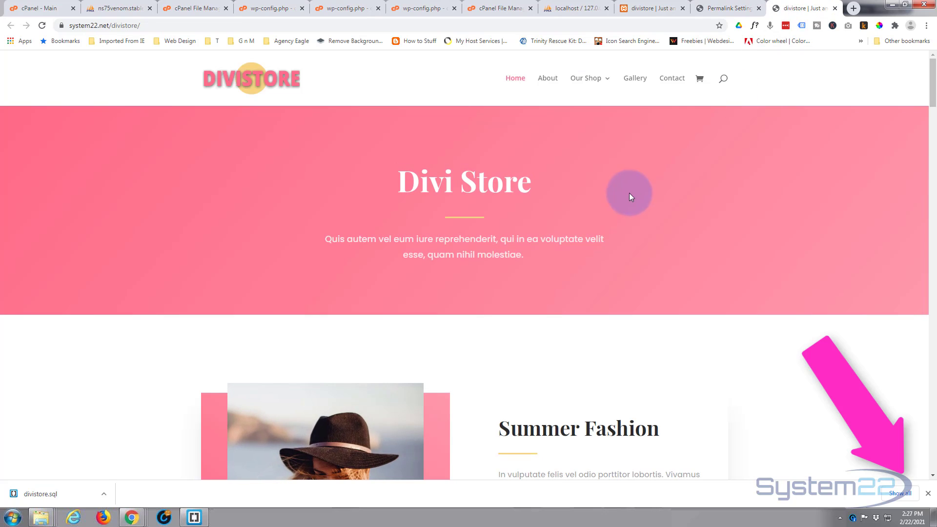
- Visit the live site's Contact page and examine its contact details, map and message form
{"action": "left_click", "coordinate": [668, 83]}
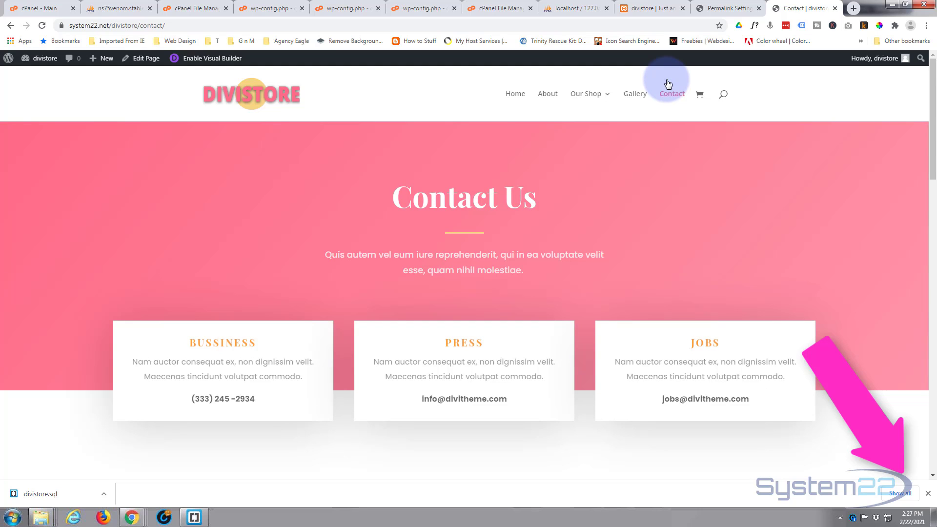
{"action": "scroll", "coordinate": [558, 262], "scroll_direction": "down", "scroll_amount": 7}
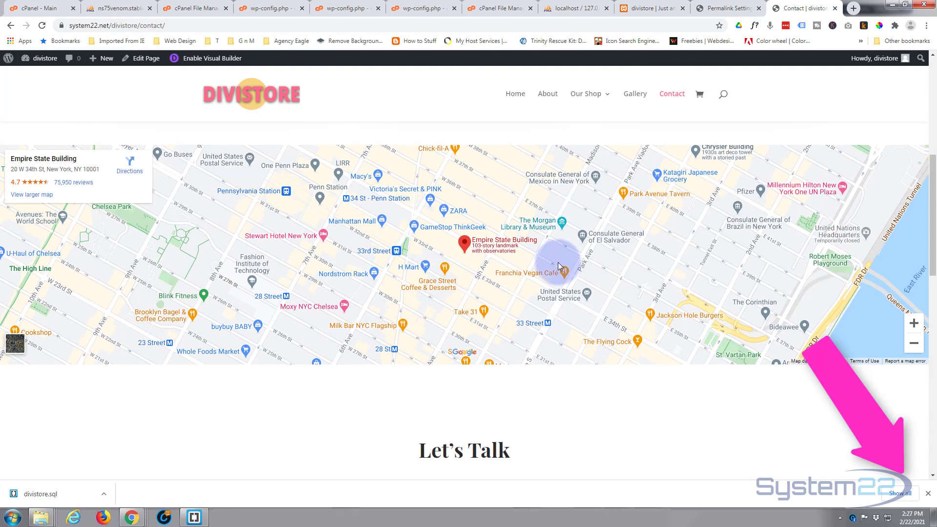
{"action": "scroll", "coordinate": [559, 264], "scroll_direction": "down", "scroll_amount": 8}
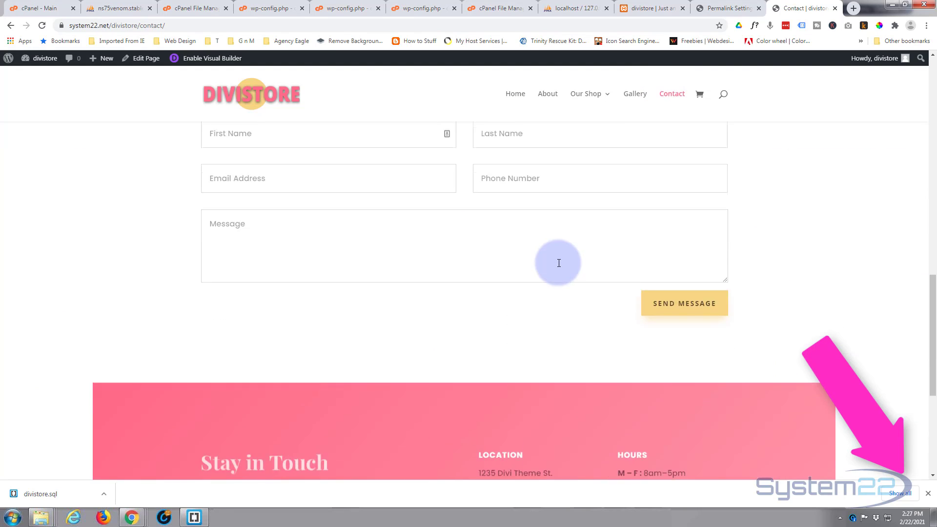
{"action": "scroll", "coordinate": [558, 263], "scroll_direction": "up", "scroll_amount": 15}
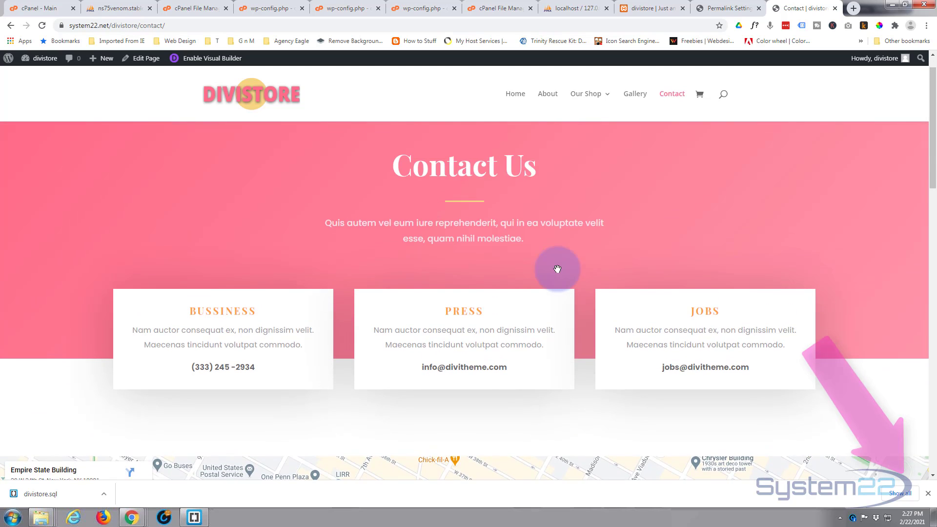
{"action": "scroll", "coordinate": [557, 269], "scroll_direction": "up", "scroll_amount": 1}
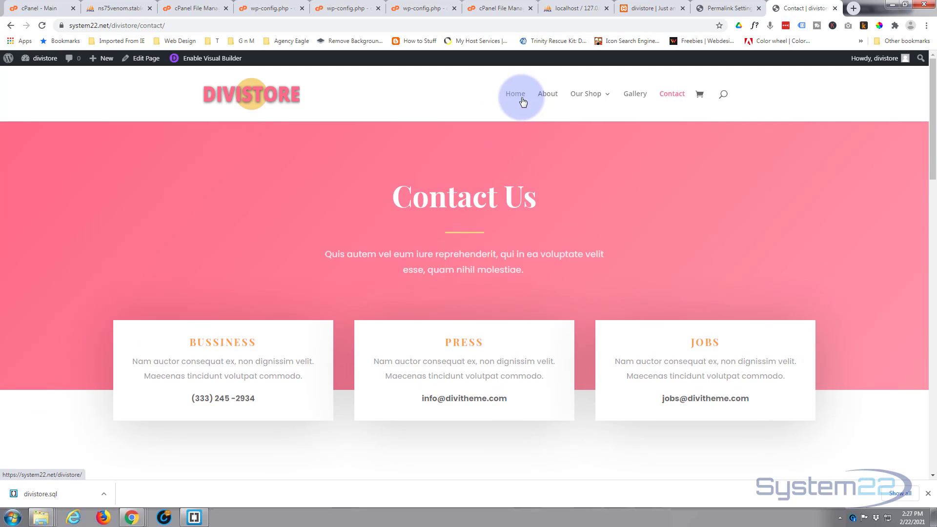